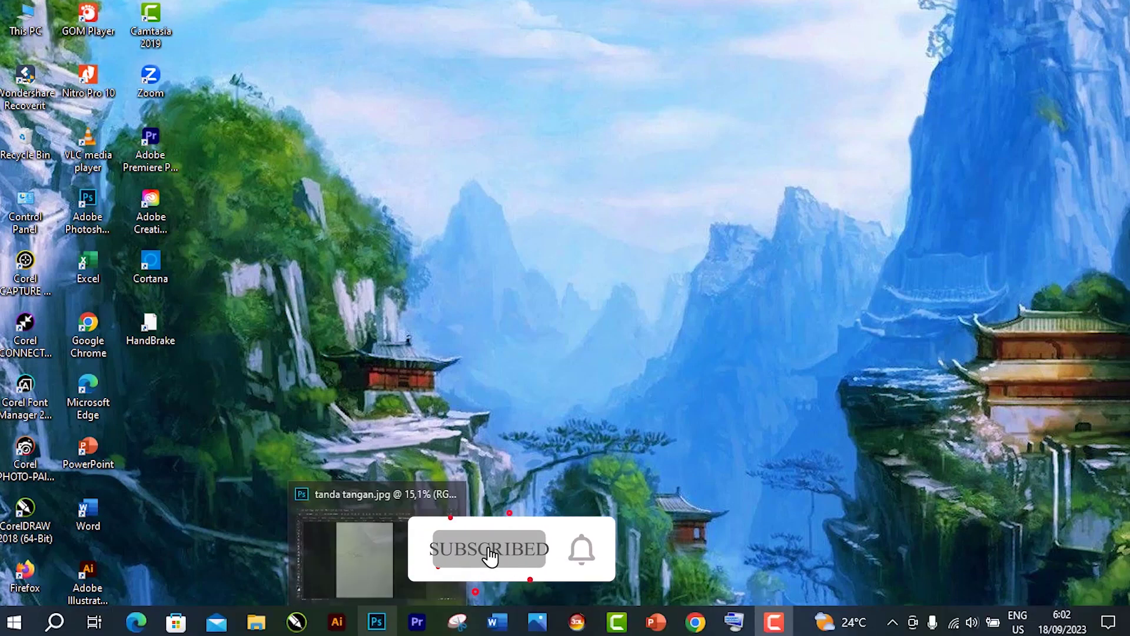
Step: Switch to Photoshop and crop tanda tangan.jpg around the signature, keeping the landscape 5:4 ratio, to about 2300 × 1840 px
left_click(374, 626)
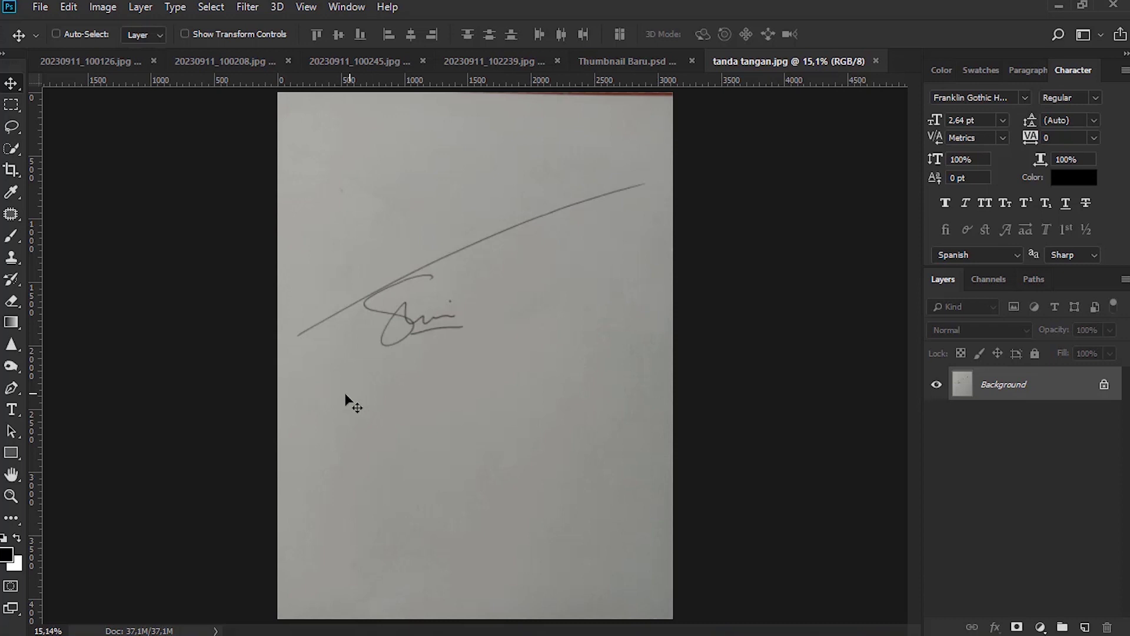
left_click(10, 170)
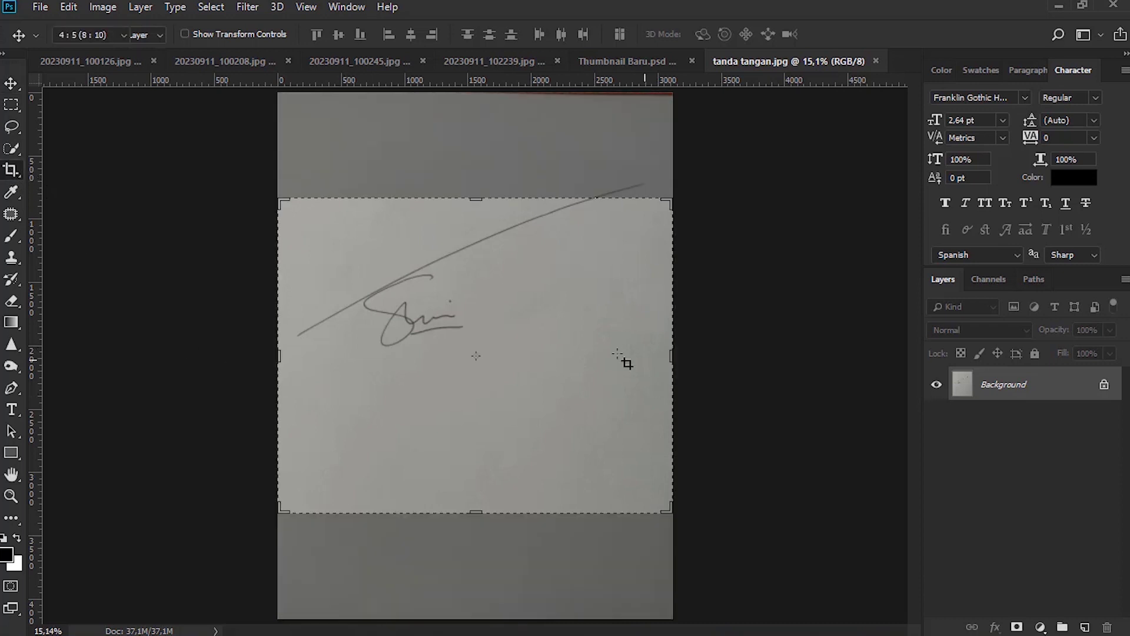
mouse_move(540, 330)
left_mouse_down()
mouse_move(537, 314)
mouse_move(518, 345)
mouse_move(528, 353)
left_mouse_up()
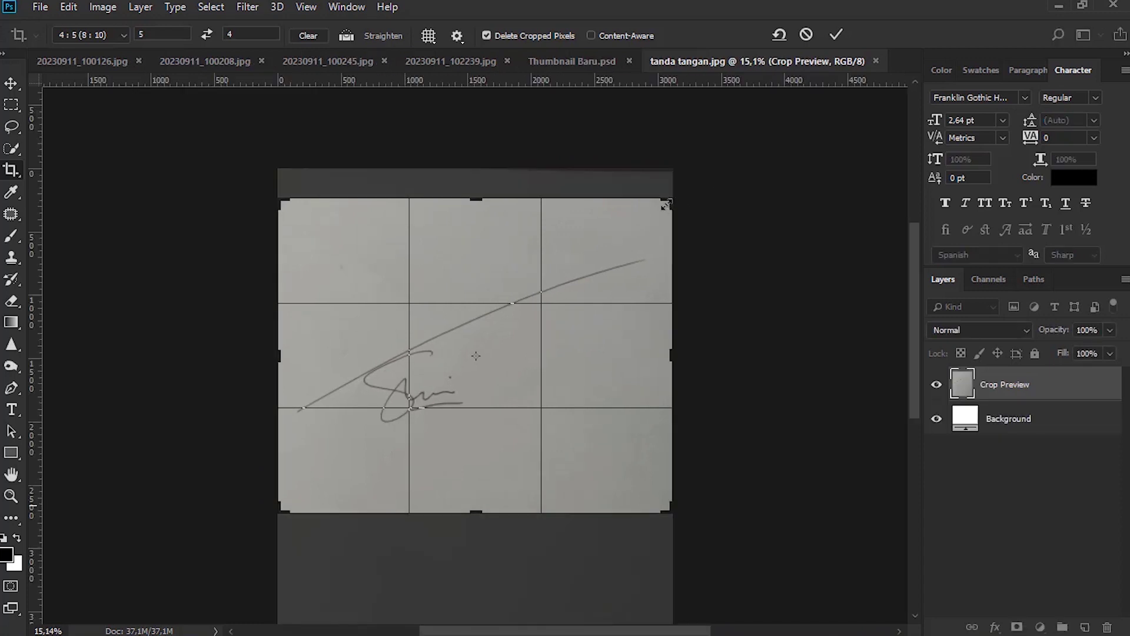
left_click_drag(666, 204, 619, 242)
left_click_drag(594, 308, 597, 329)
key("ctrl+r")
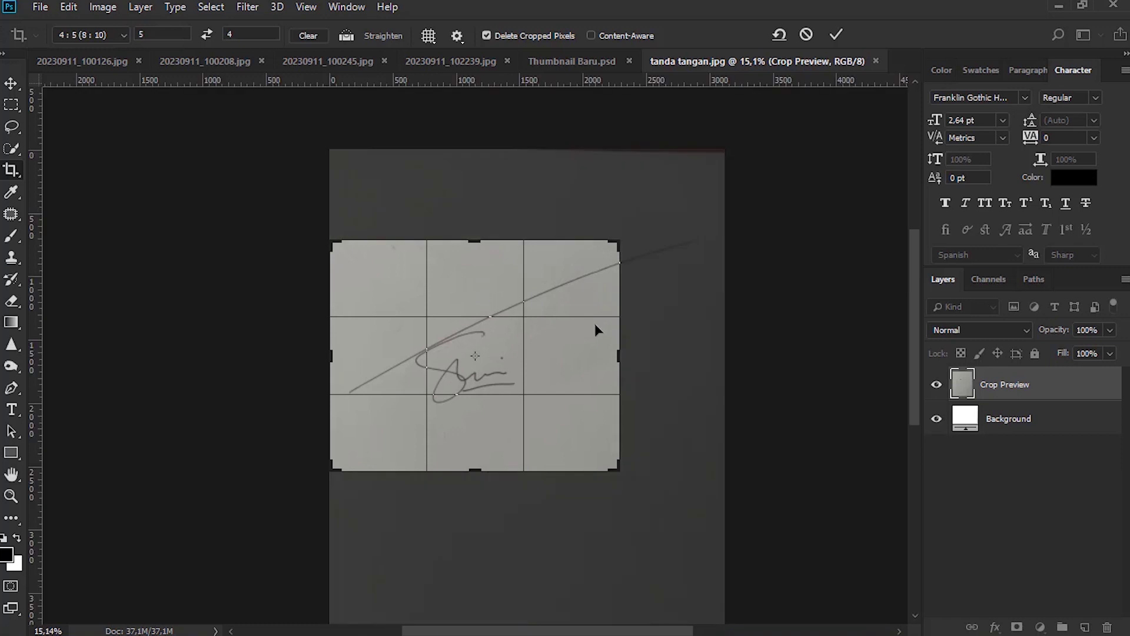
key("Return")
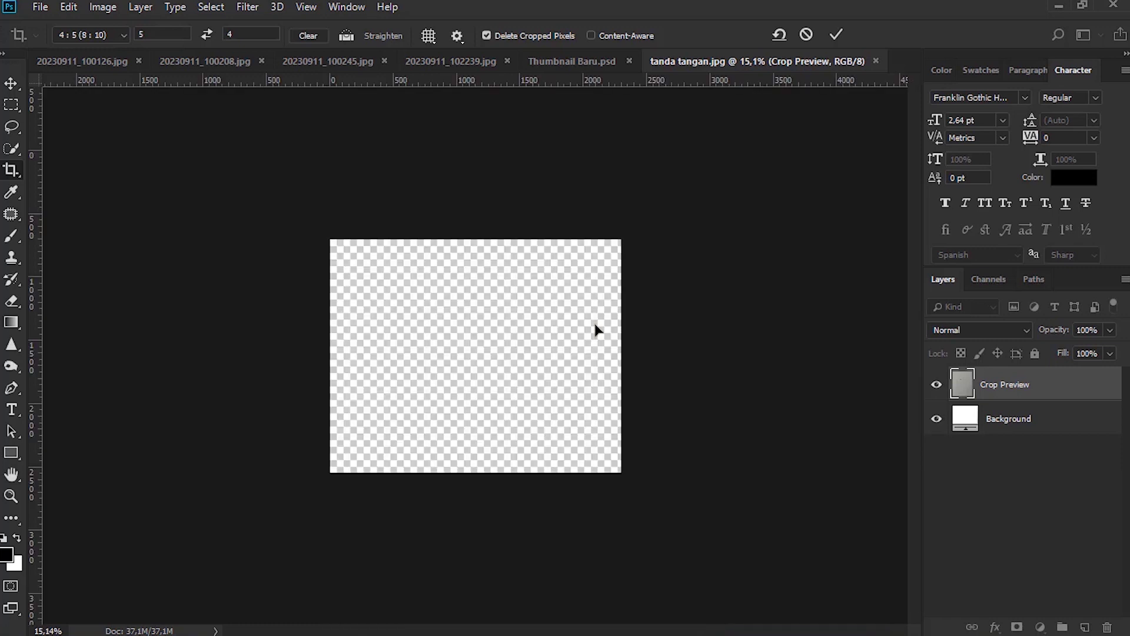
key("ctrl+0")
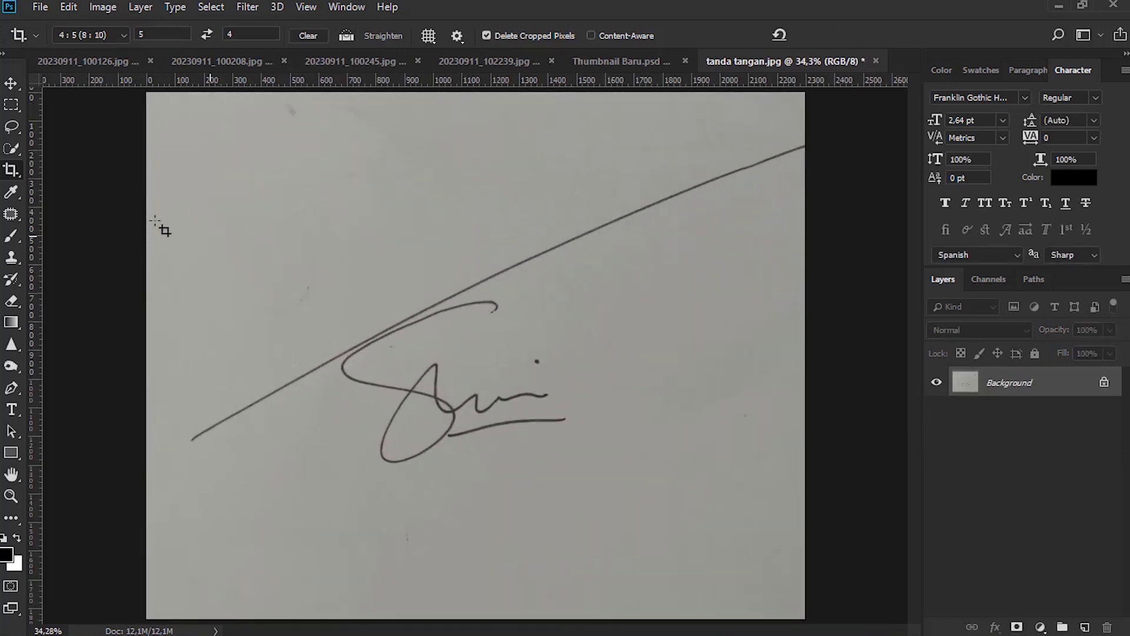
Step: Resize the cropped image to 12.5 × 10 cm at a resolution of 300 pixels/inch
left_click(96, 9)
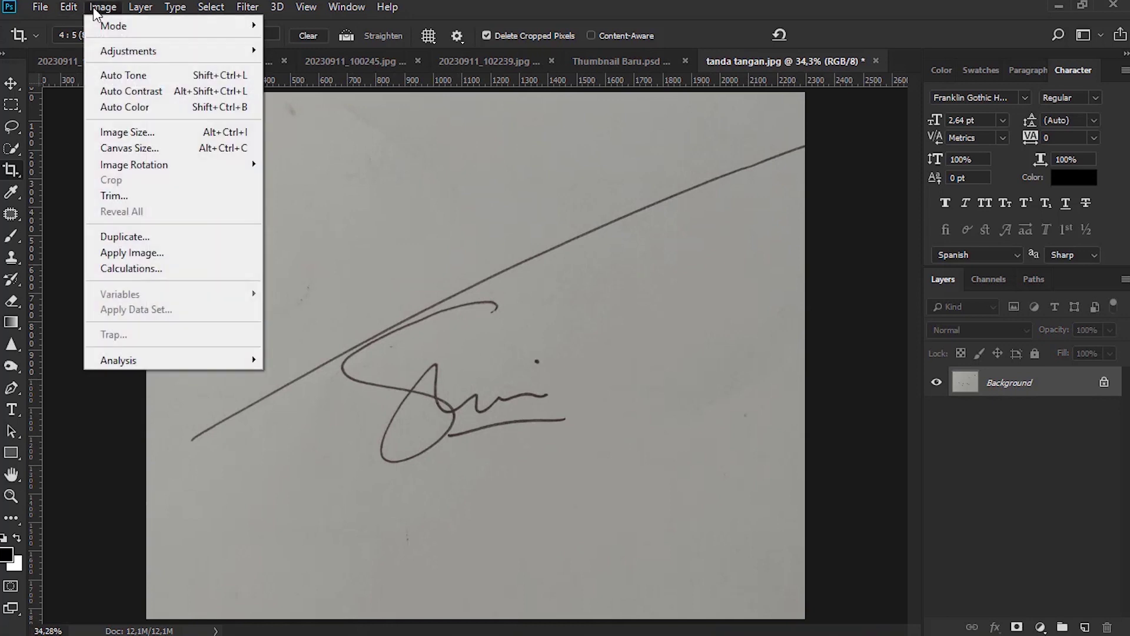
left_click(129, 139)
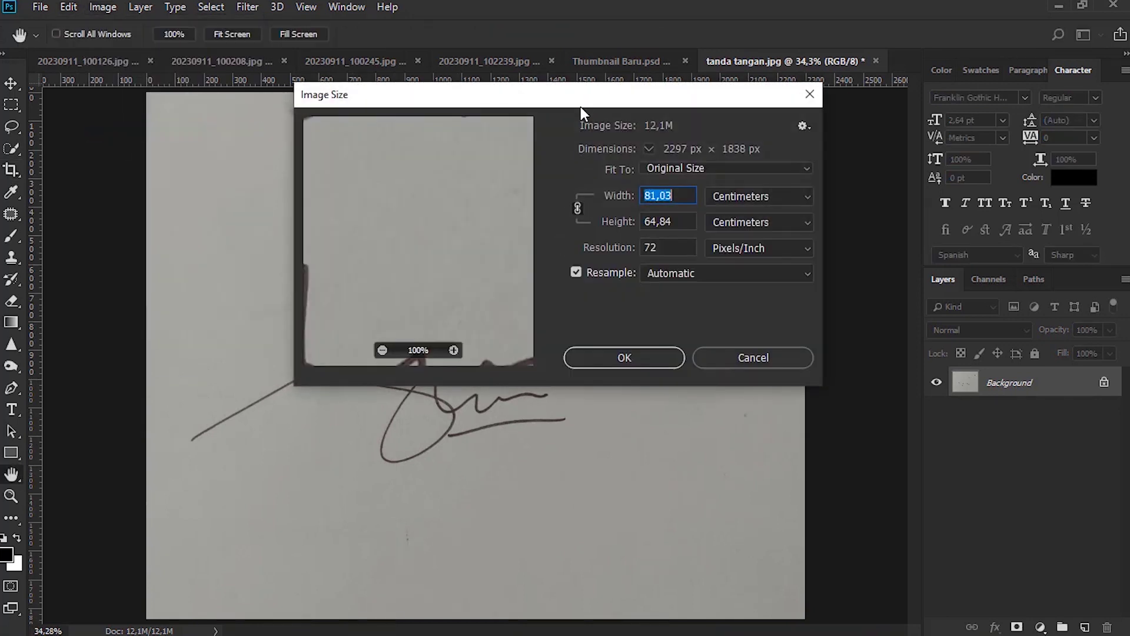
left_click_drag(578, 106, 569, 129)
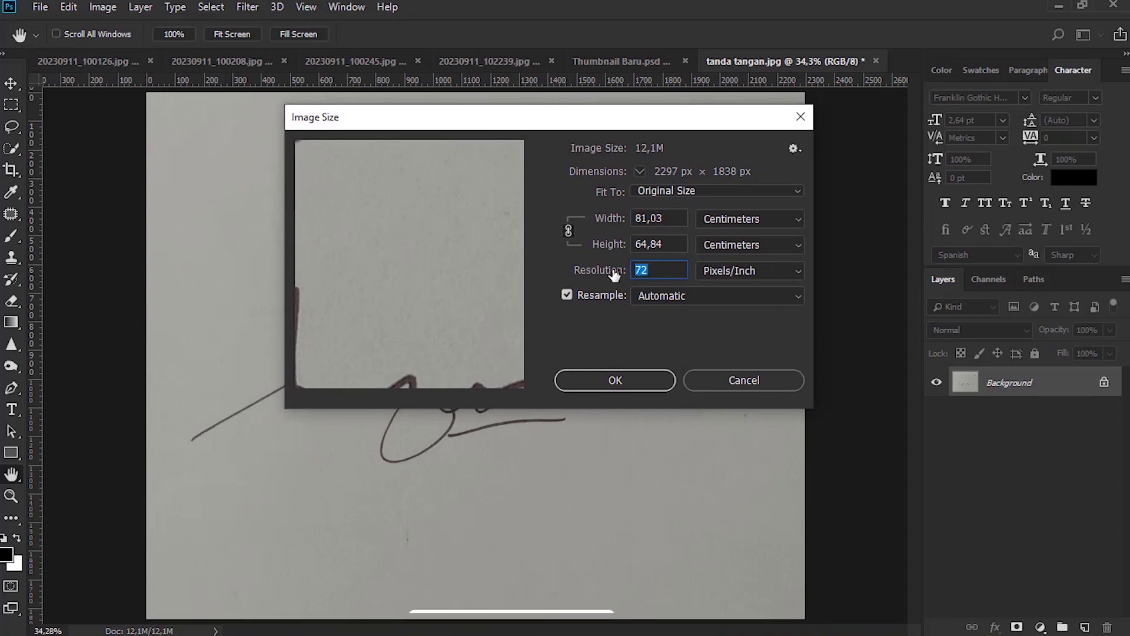
type("300")
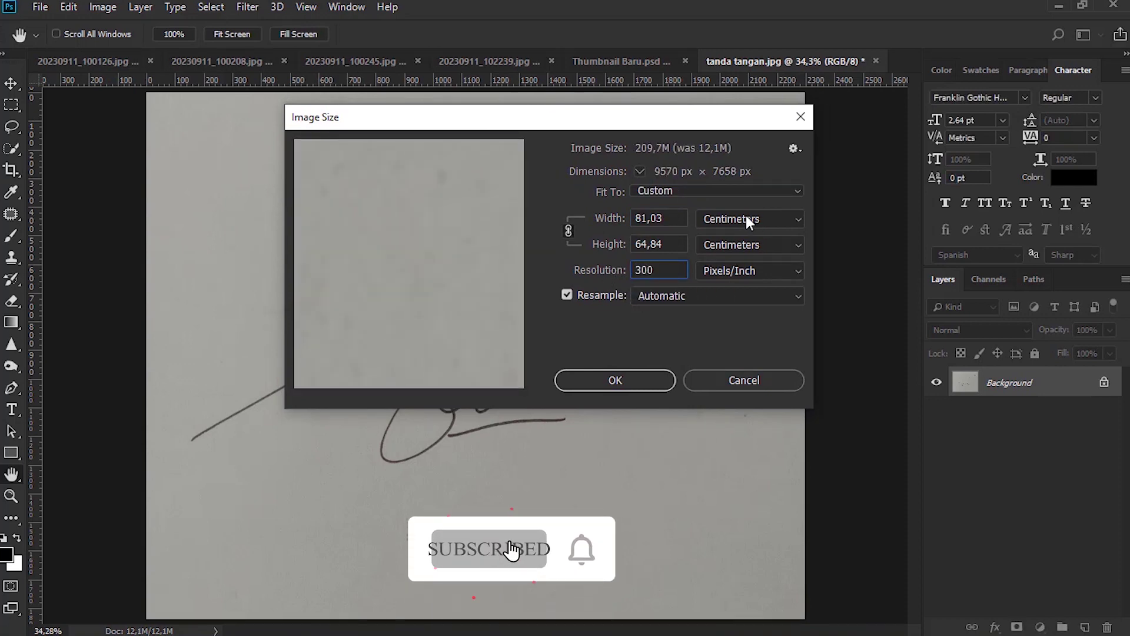
left_click(600, 218)
type("10")
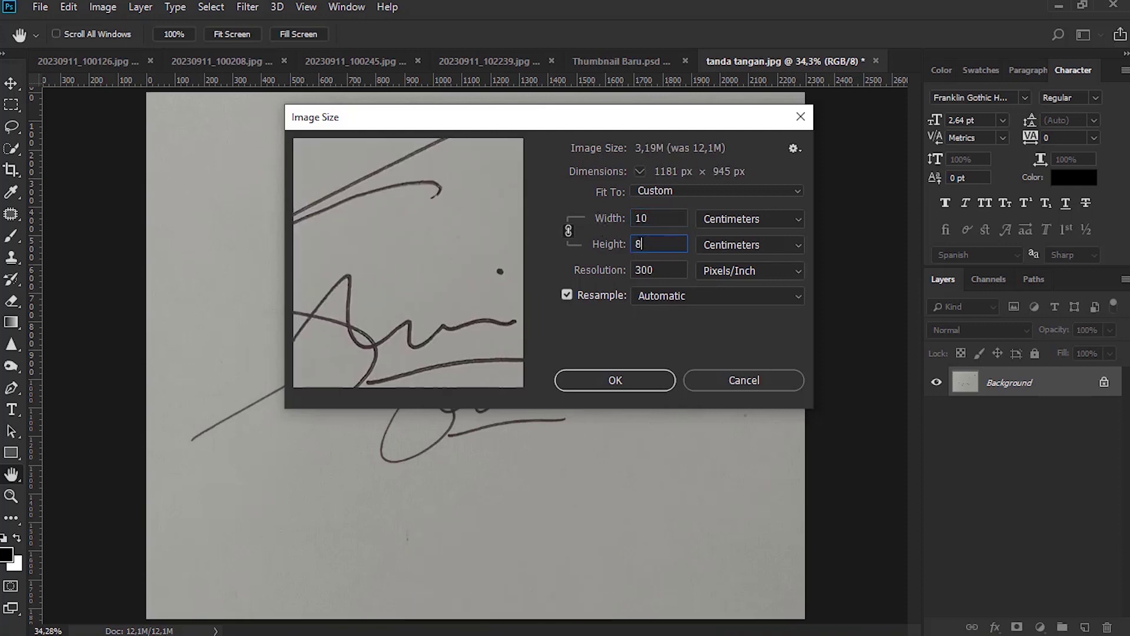
type("10")
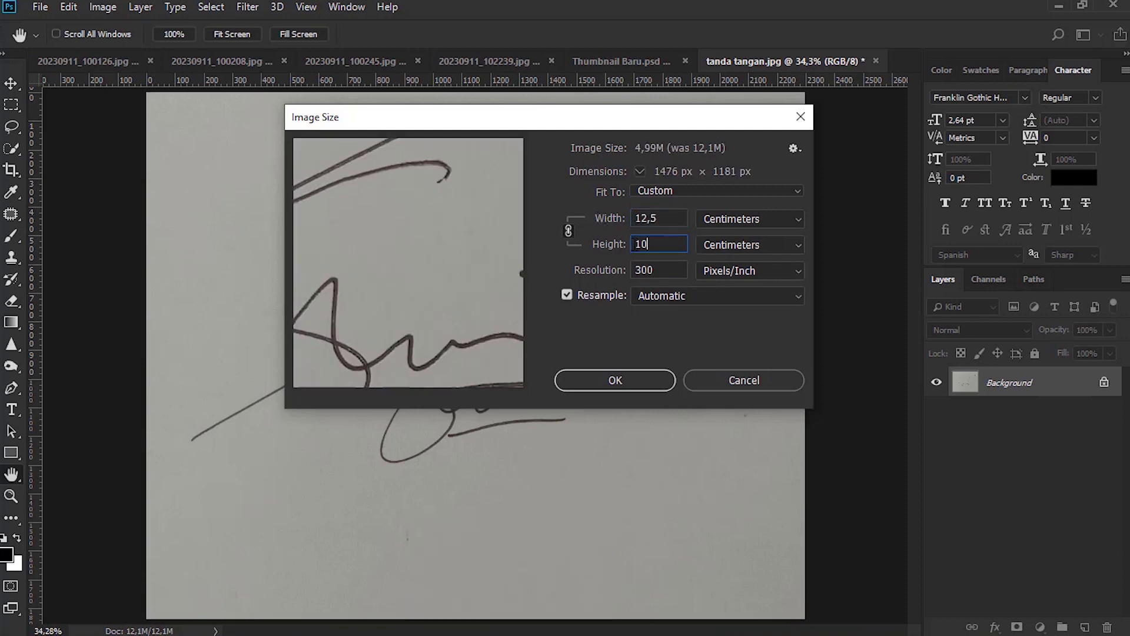
left_click(603, 379)
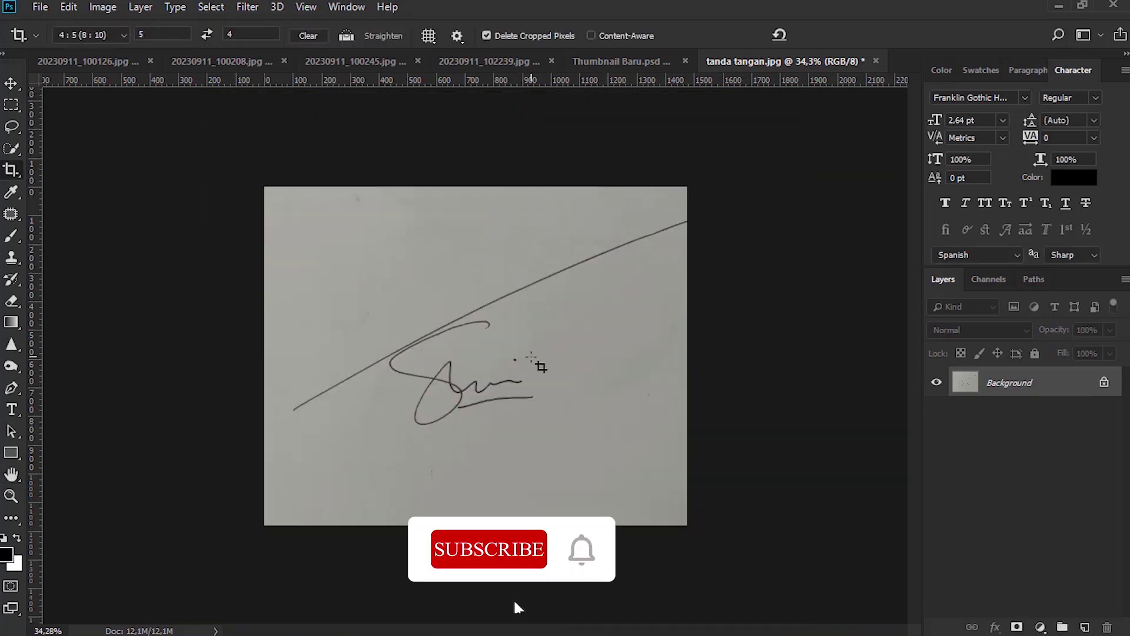
key("ctrl+0")
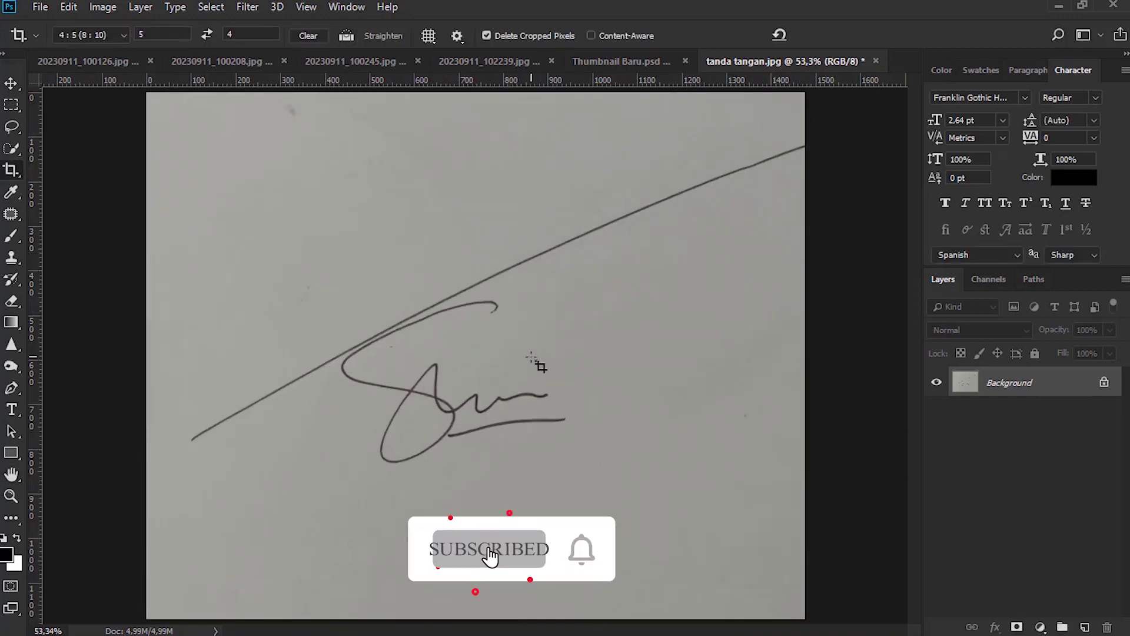
Step: Convert the signature image to Grayscale mode, discarding its color information
left_click(98, 7)
mouse_move(105, 26)
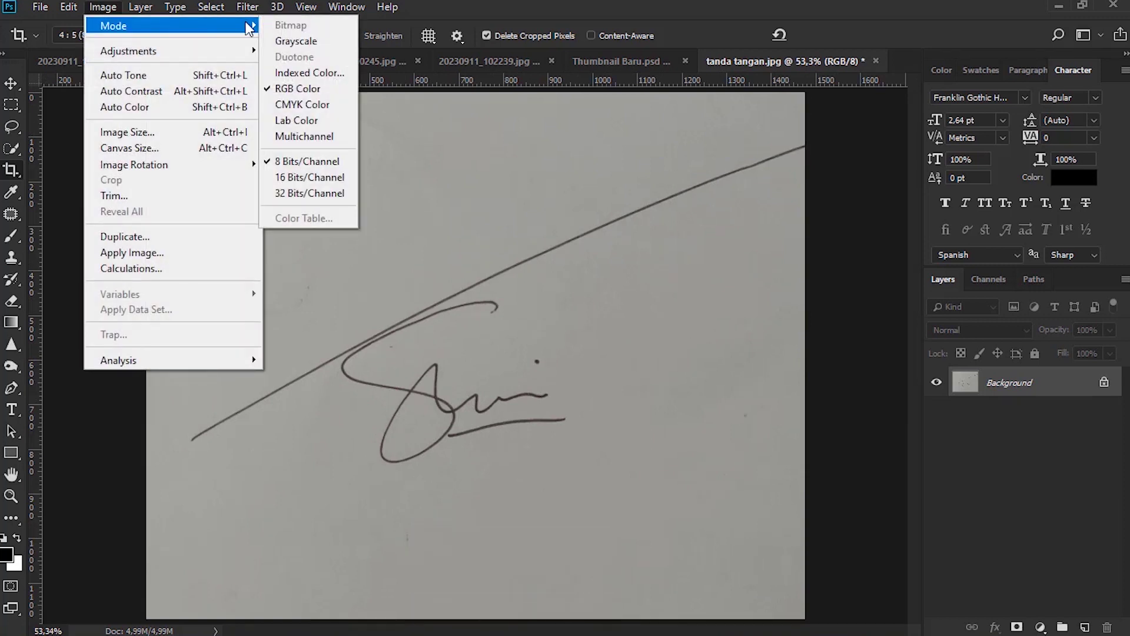
left_click(292, 41)
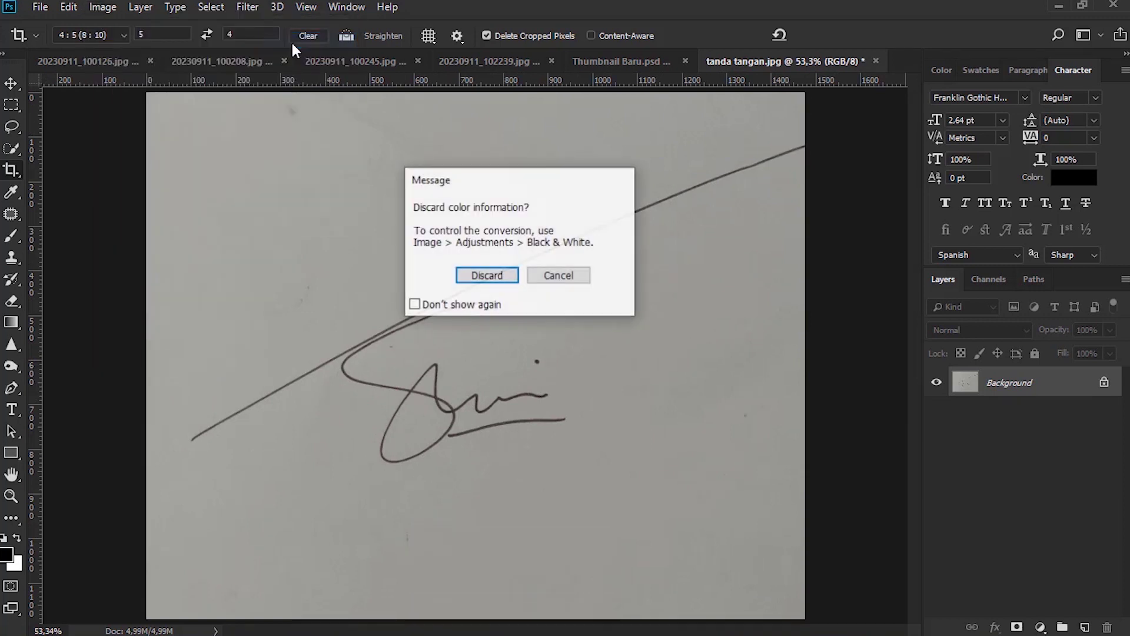
left_click(471, 277)
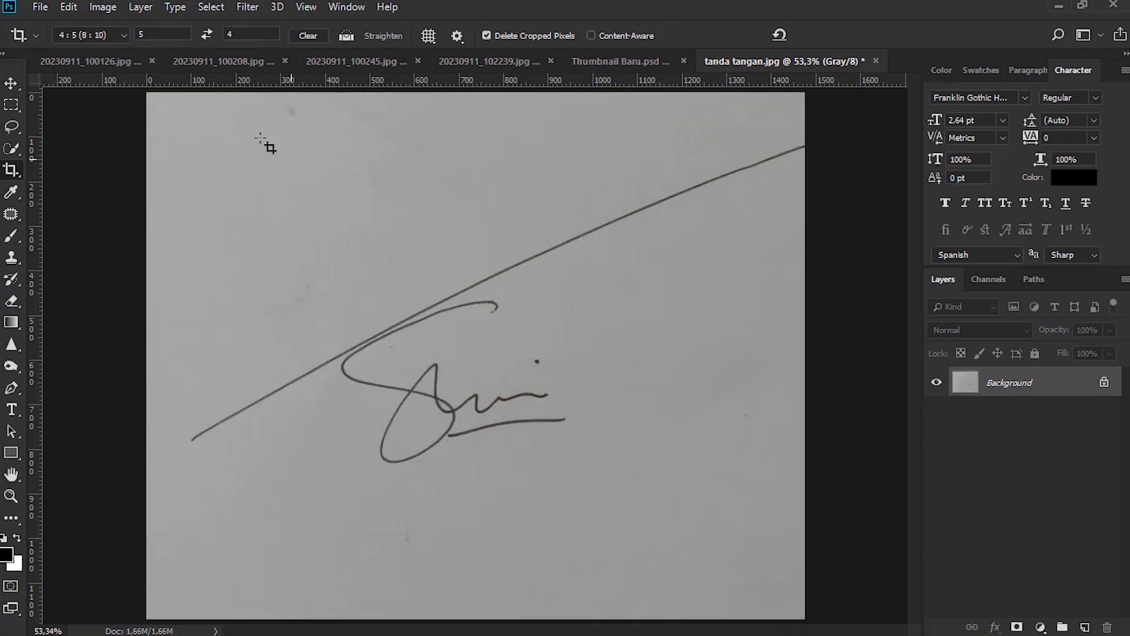
Step: Apply a Levels adjustment with the black input level at 74 and the white input level at 159
left_click(119, 7)
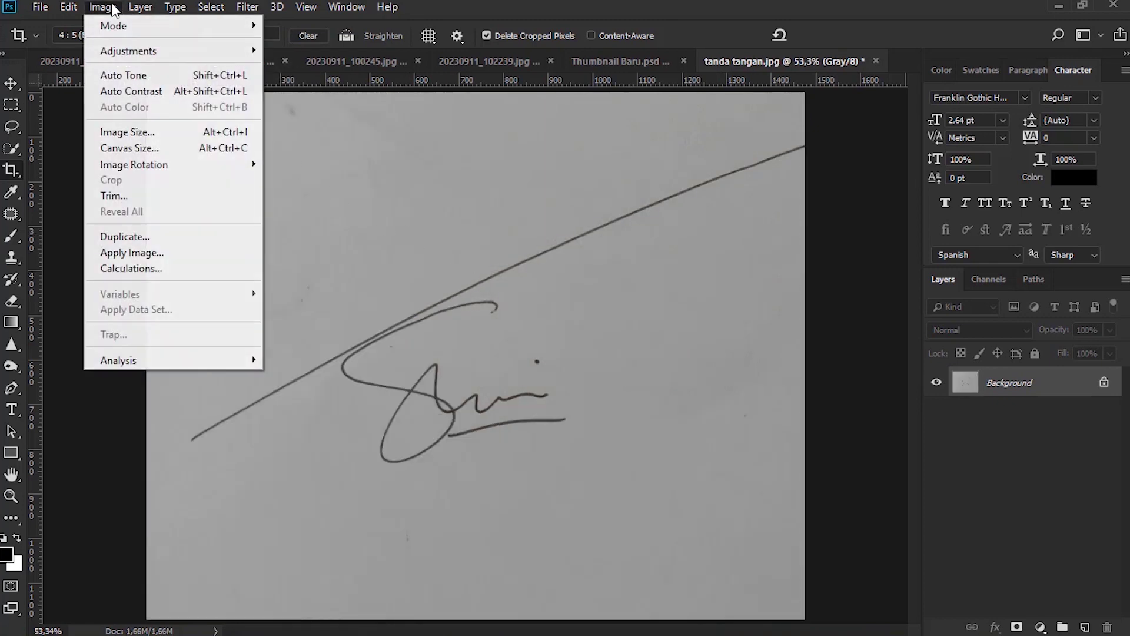
mouse_move(128, 52)
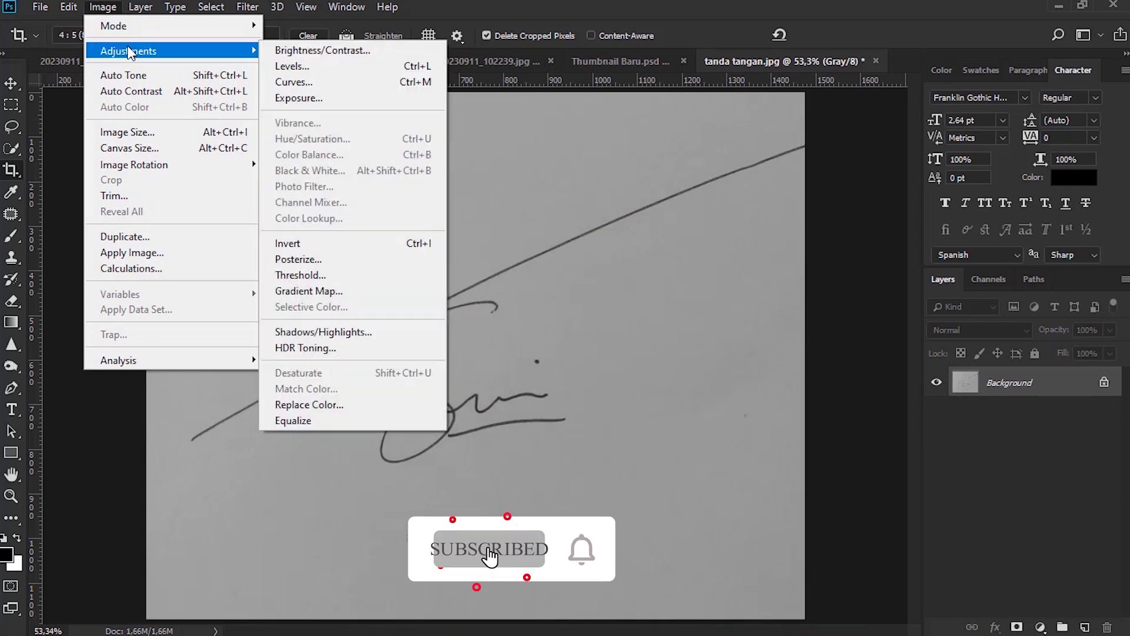
left_click(296, 67)
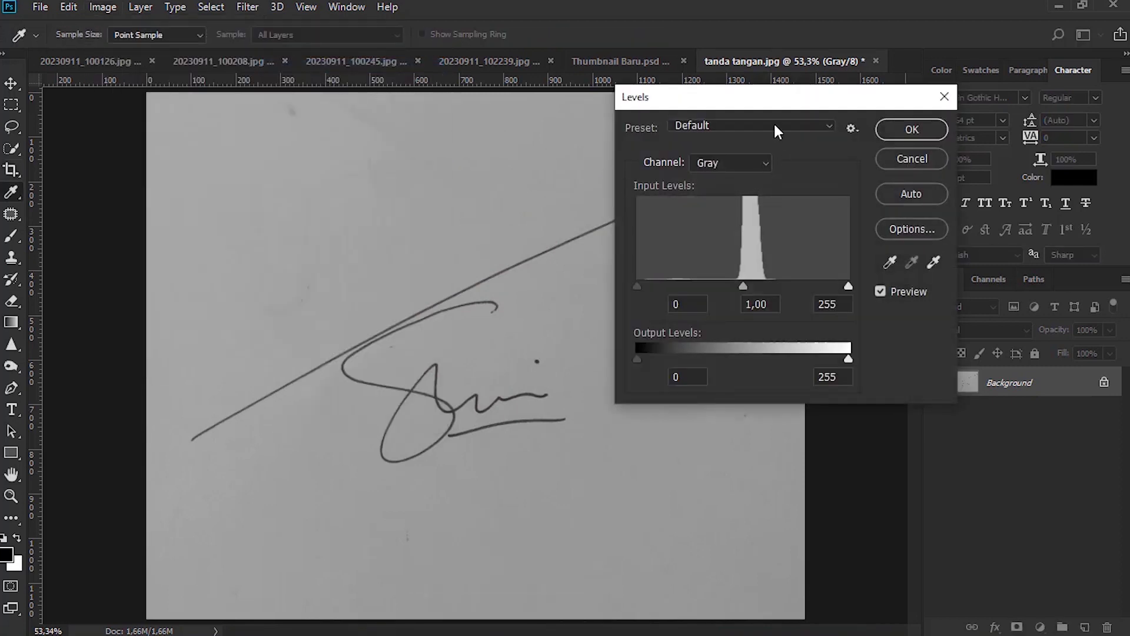
left_click_drag(775, 108, 792, 176)
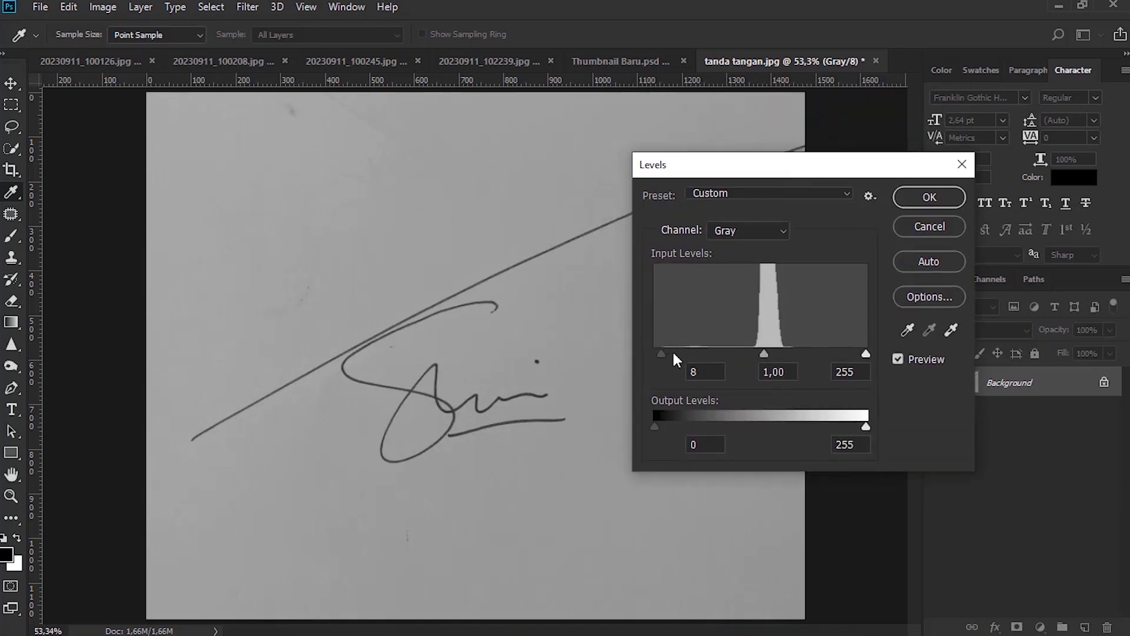
left_click_drag(675, 360, 718, 360)
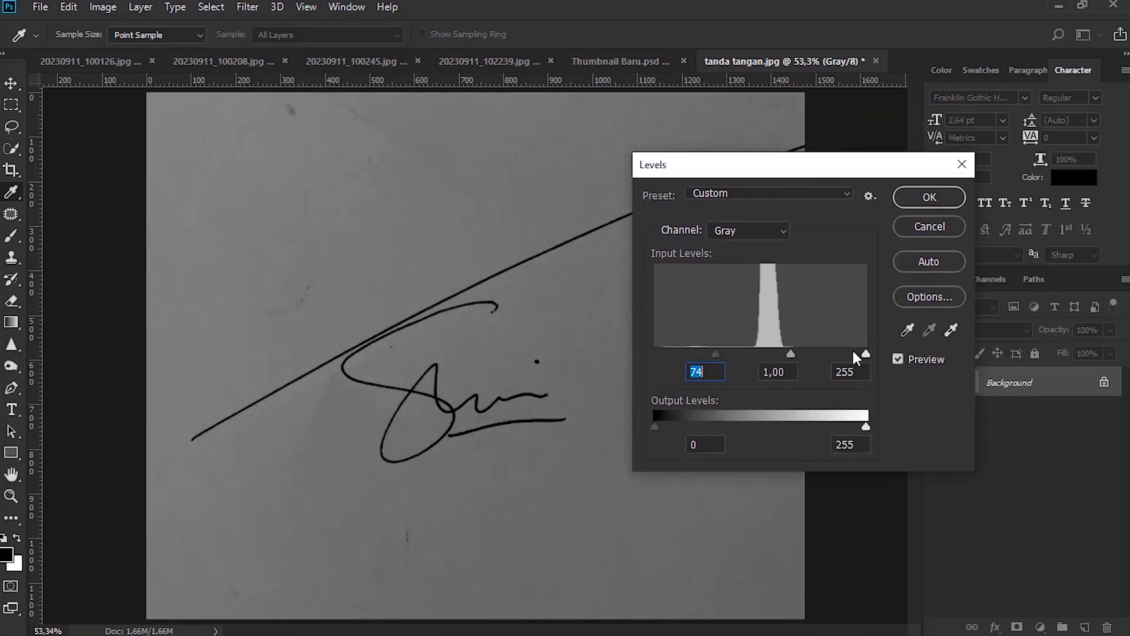
left_click_drag(866, 354, 788, 351)
left_click(787, 352)
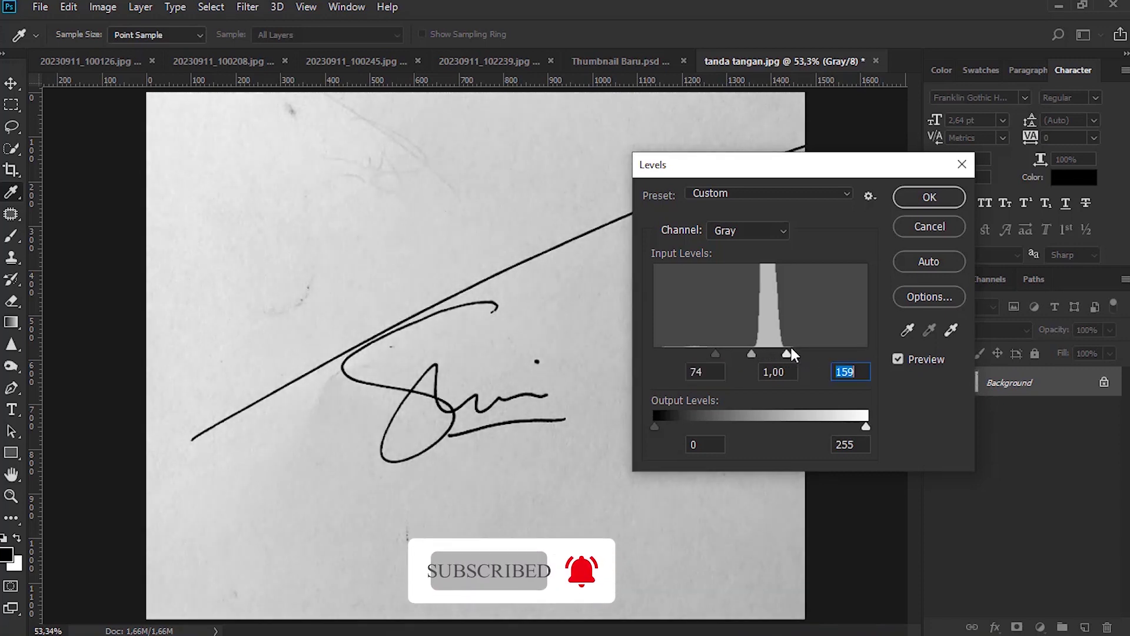
left_click(947, 196)
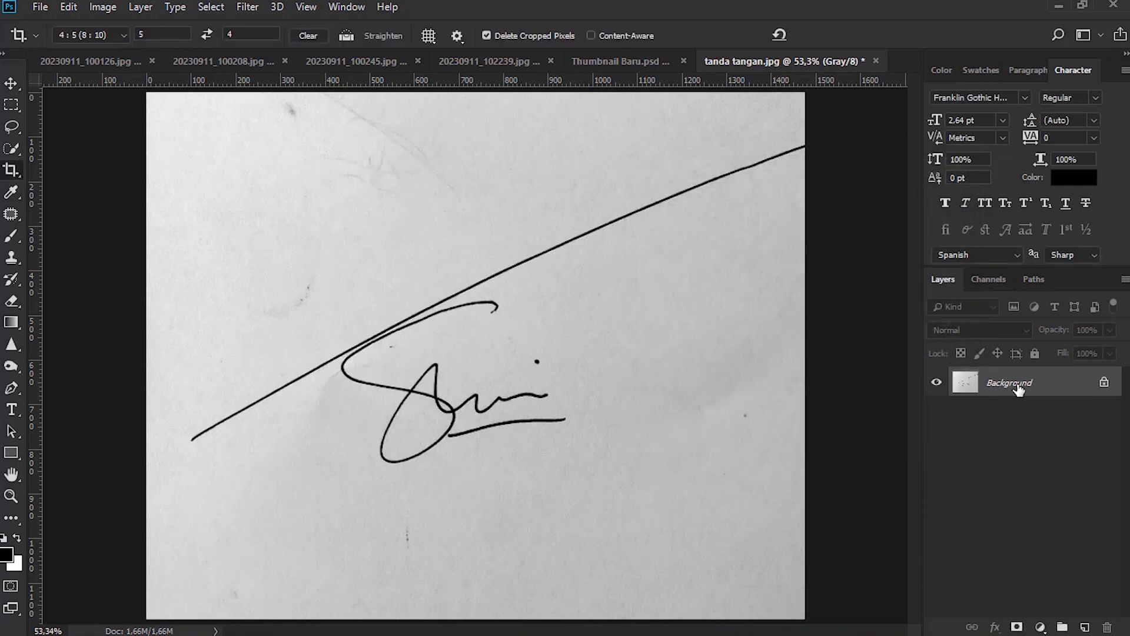
Step: Convert the locked Background into a regular layer, keeping the name Layer 0
double_click(1037, 386)
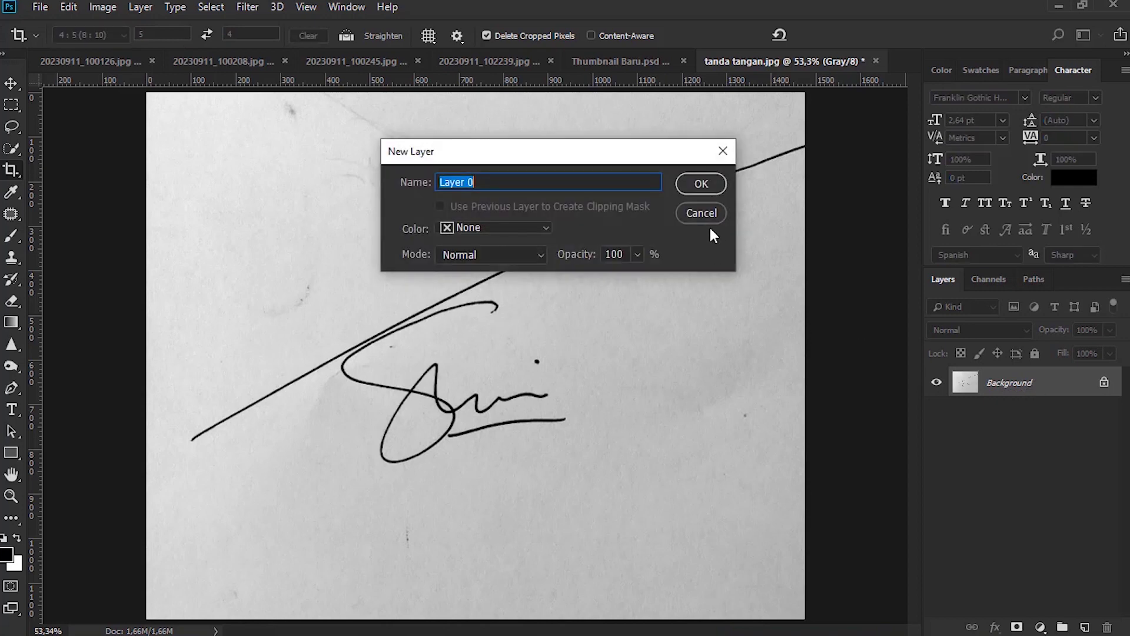
left_click(702, 183)
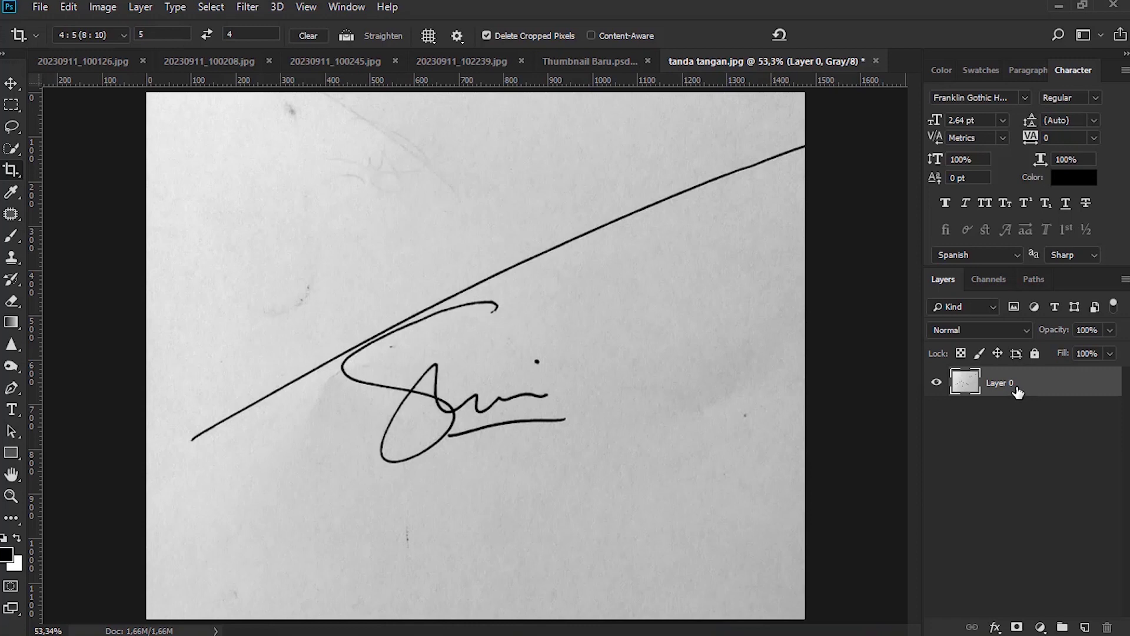
left_click(68, 8)
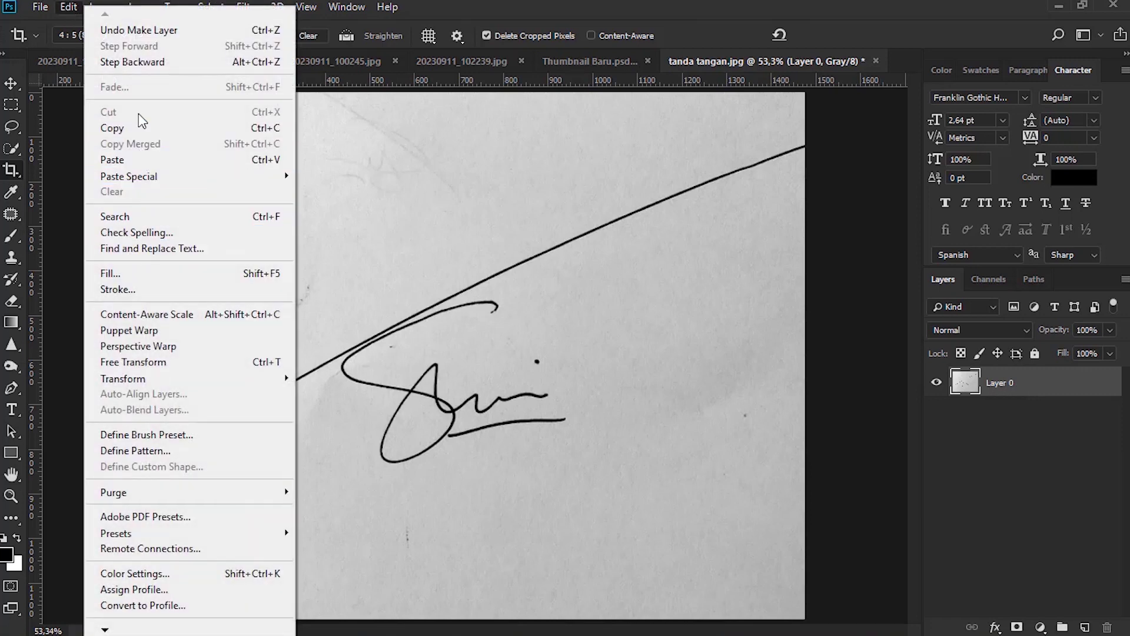
left_click(1041, 380)
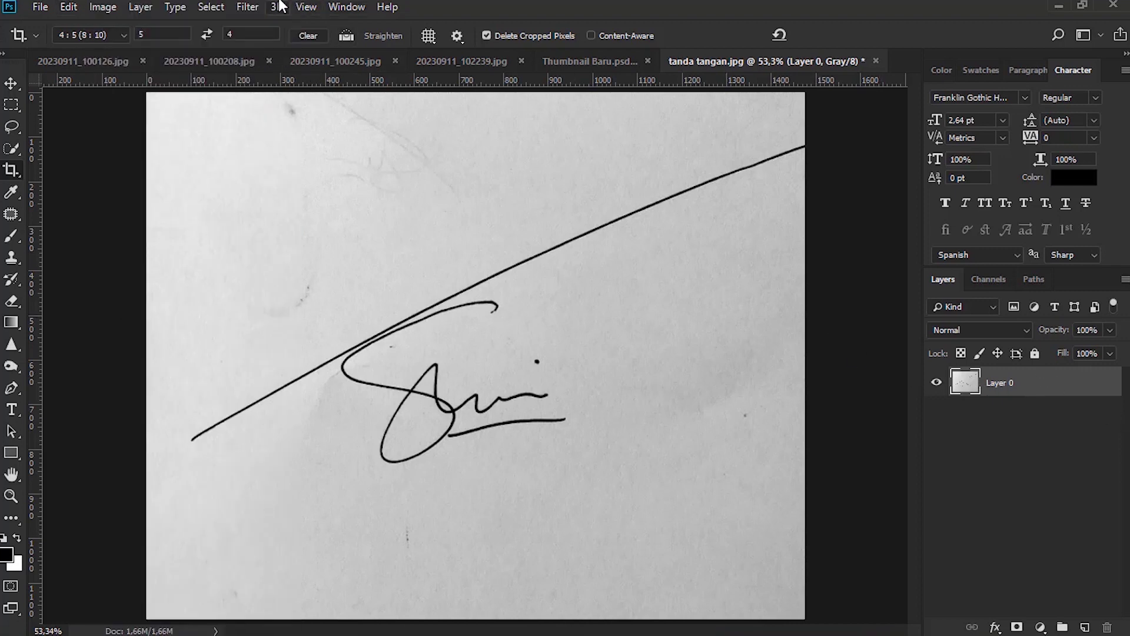
Step: Cut the entire contents of Layer 0 and paste them onto a new layer above it
left_click(210, 7)
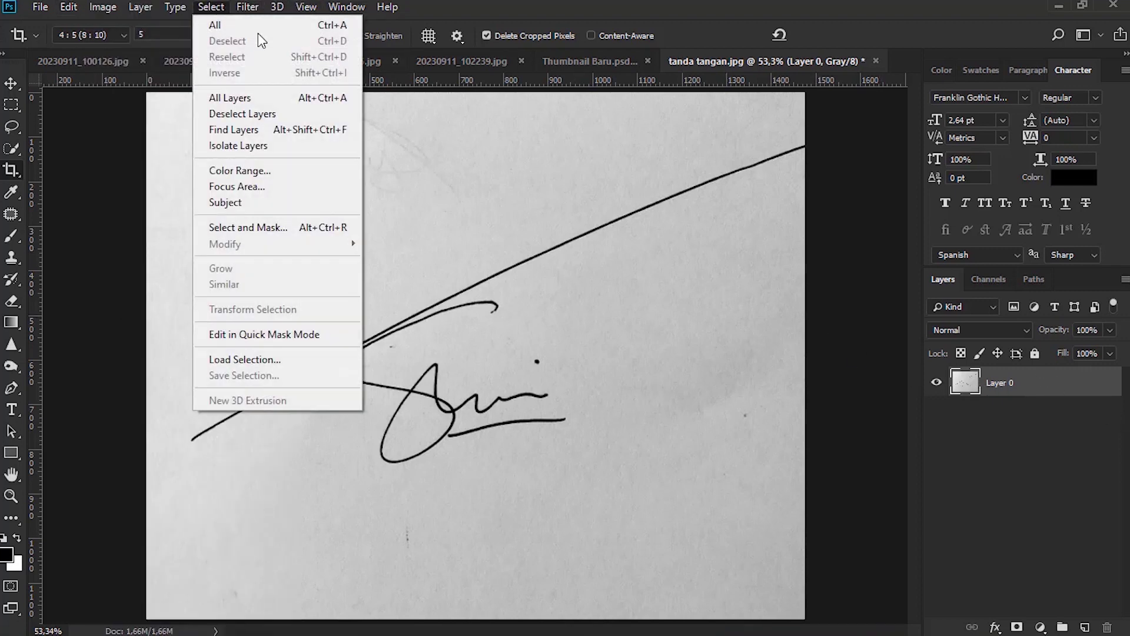
left_click(259, 25)
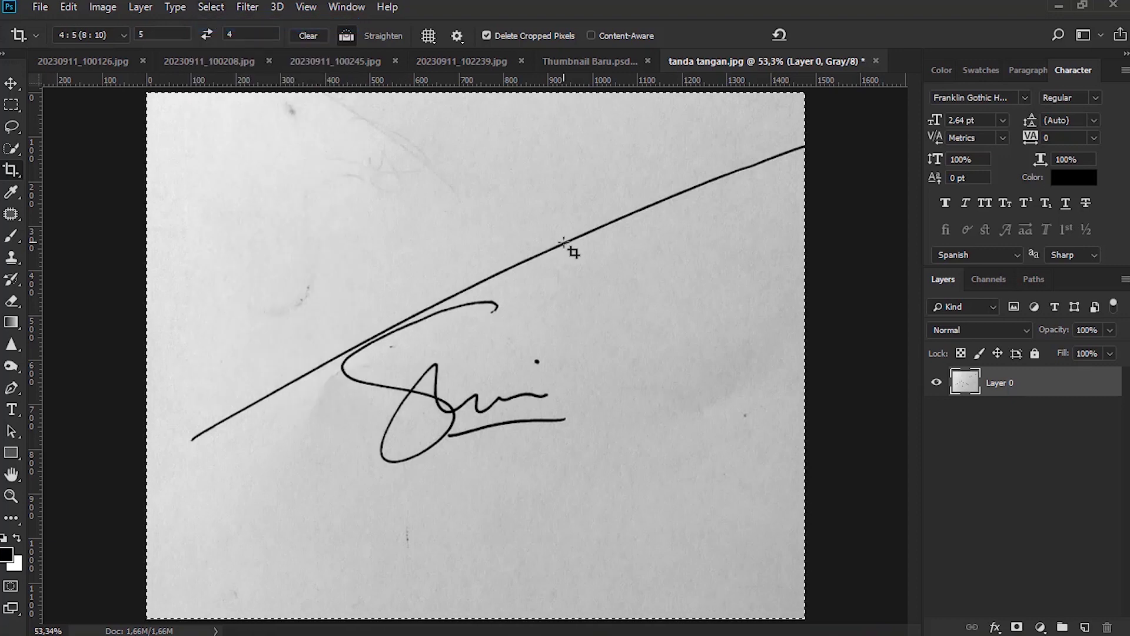
key("ctrl+x")
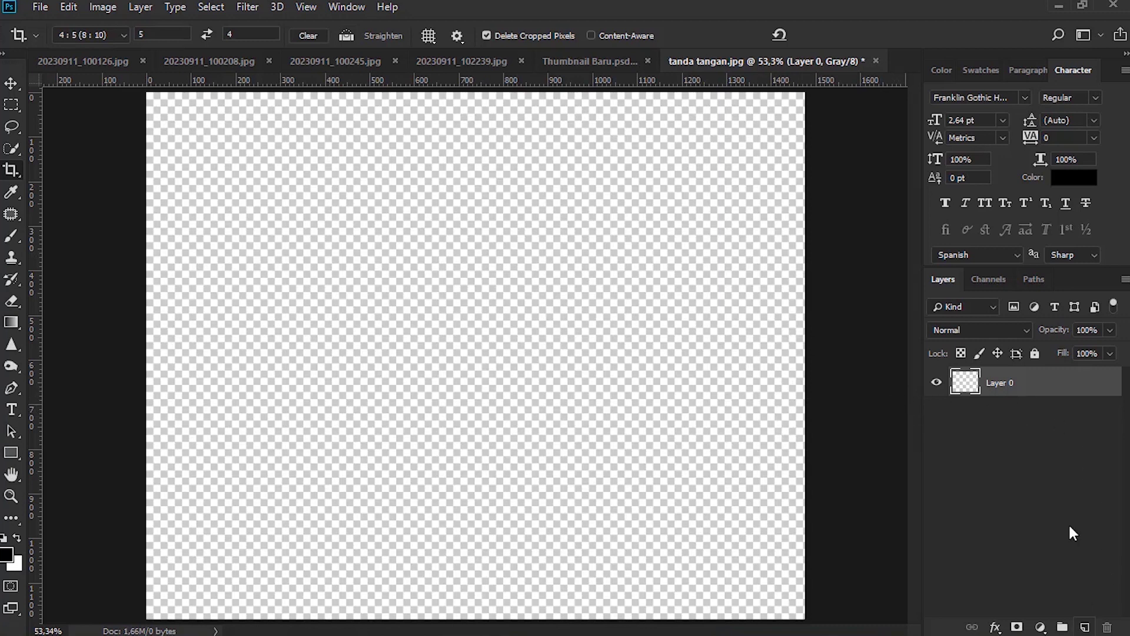
left_click(1084, 626)
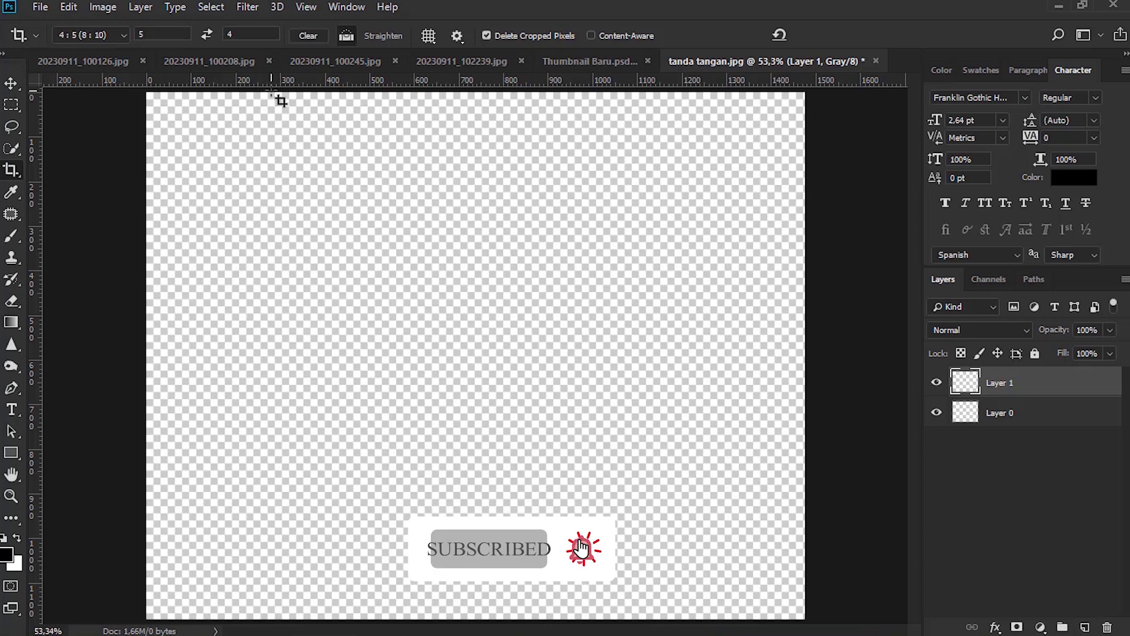
key("ctrl+v")
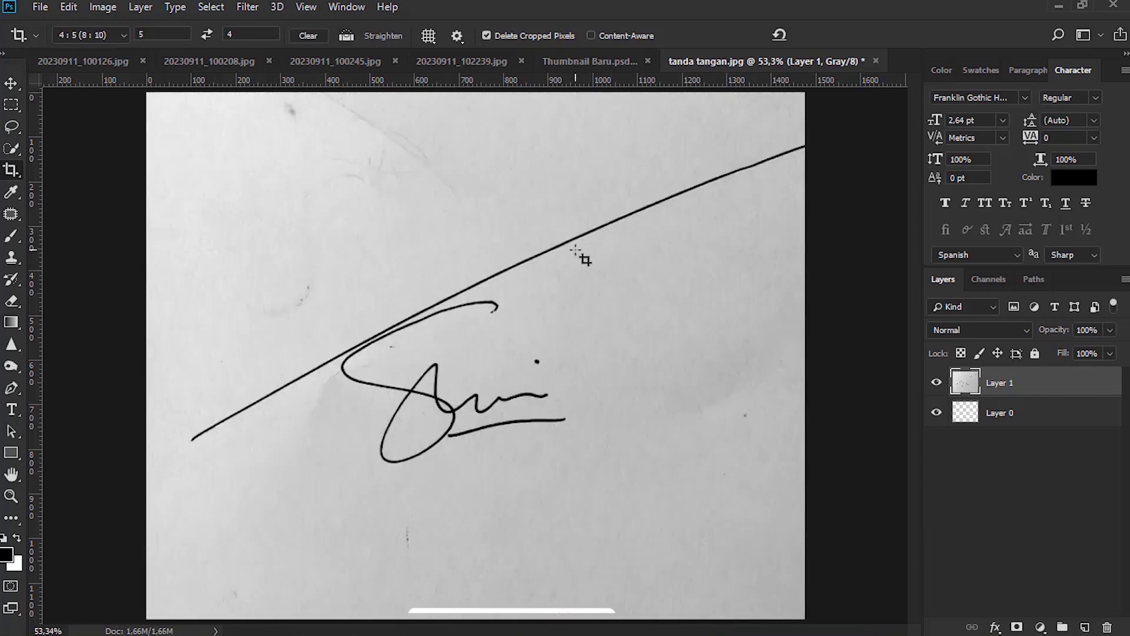
Step: Select the light paper background on Layer 1 with Color Range by sampling the paper, and delete it
left_click(218, 8)
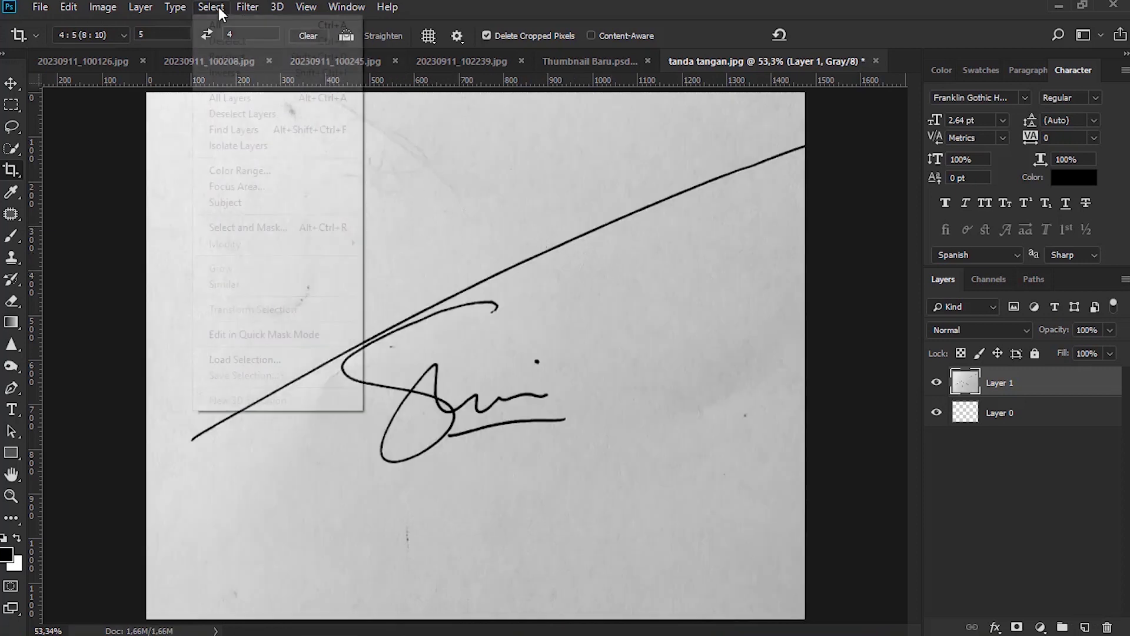
left_click(229, 171)
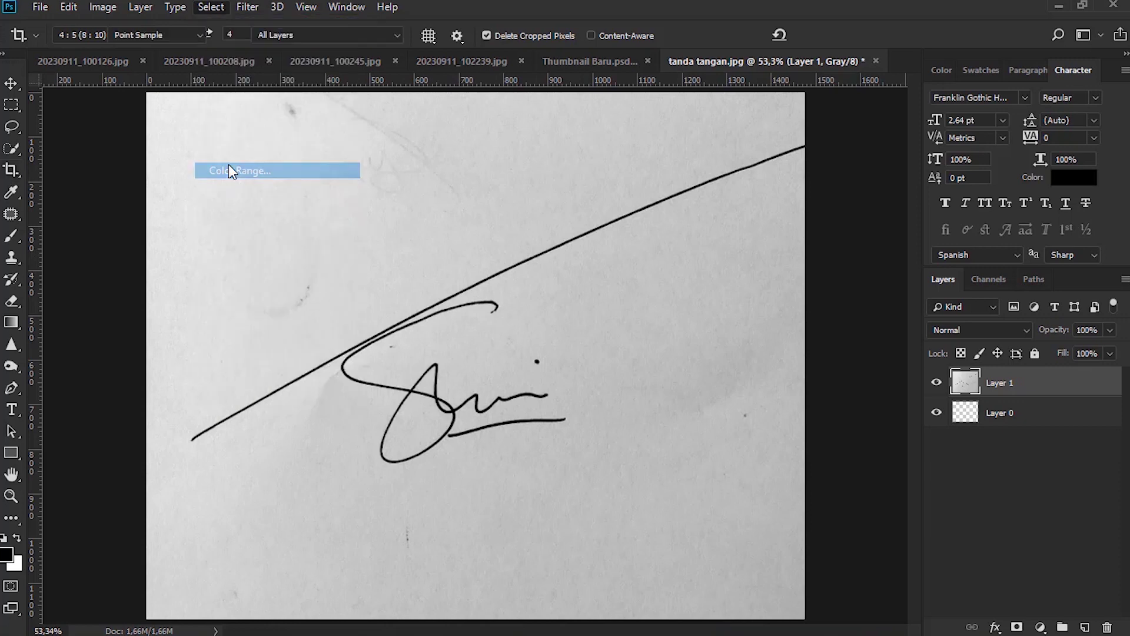
left_click_drag(632, 87, 714, 90)
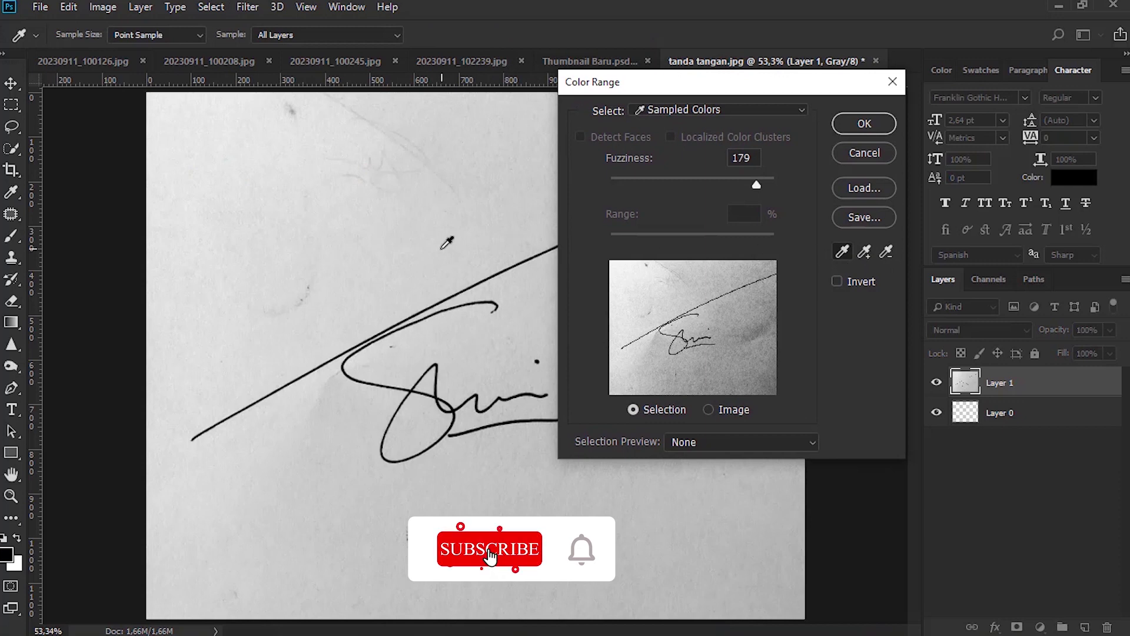
left_click(351, 194)
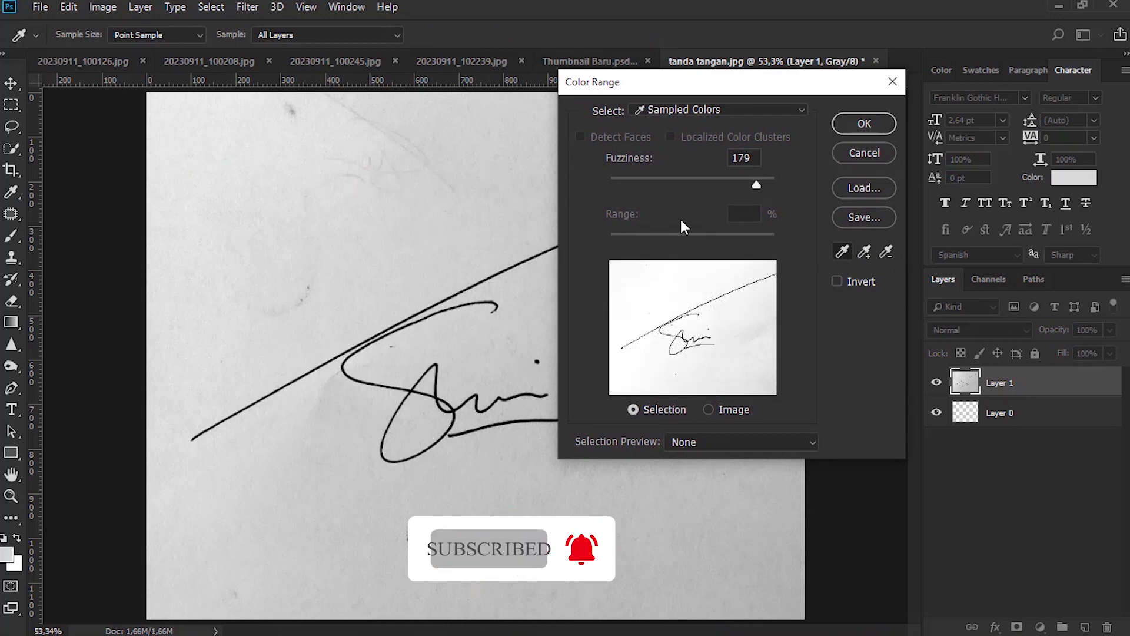
left_click(863, 126)
key("c")
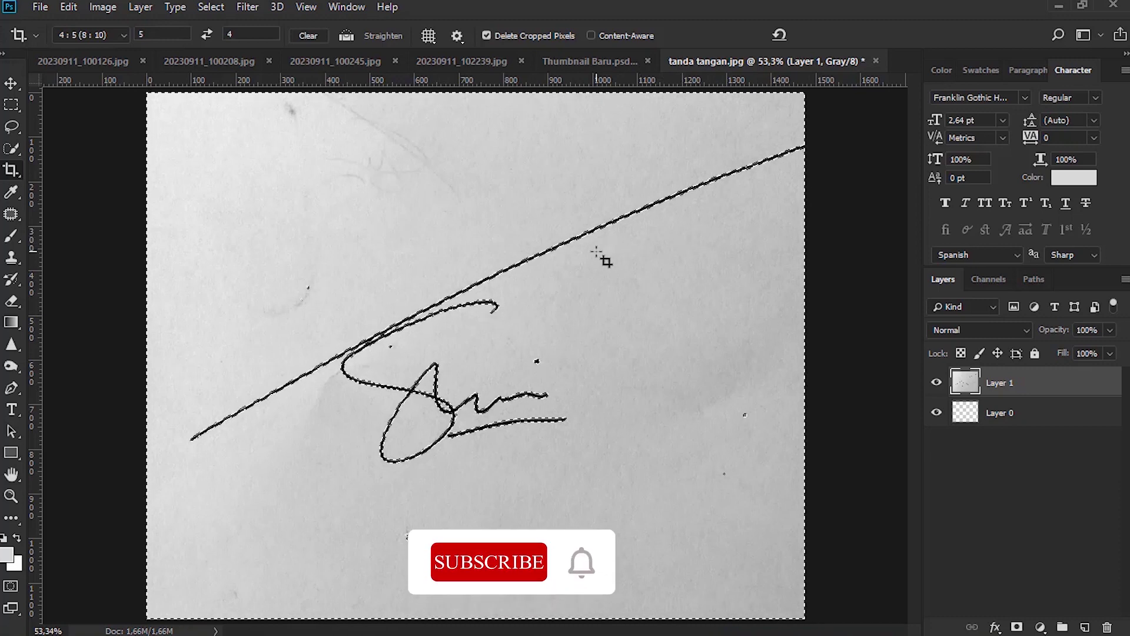
key("Delete")
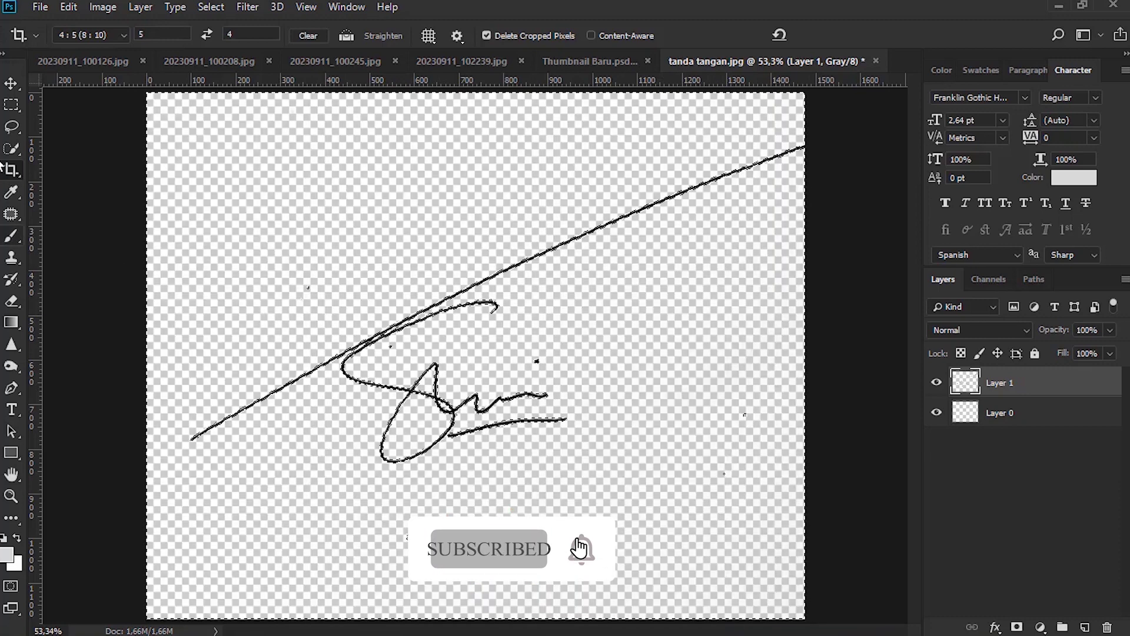
Step: Clear the selection and move the signature slightly up and to the left on the canvas
left_click(10, 83)
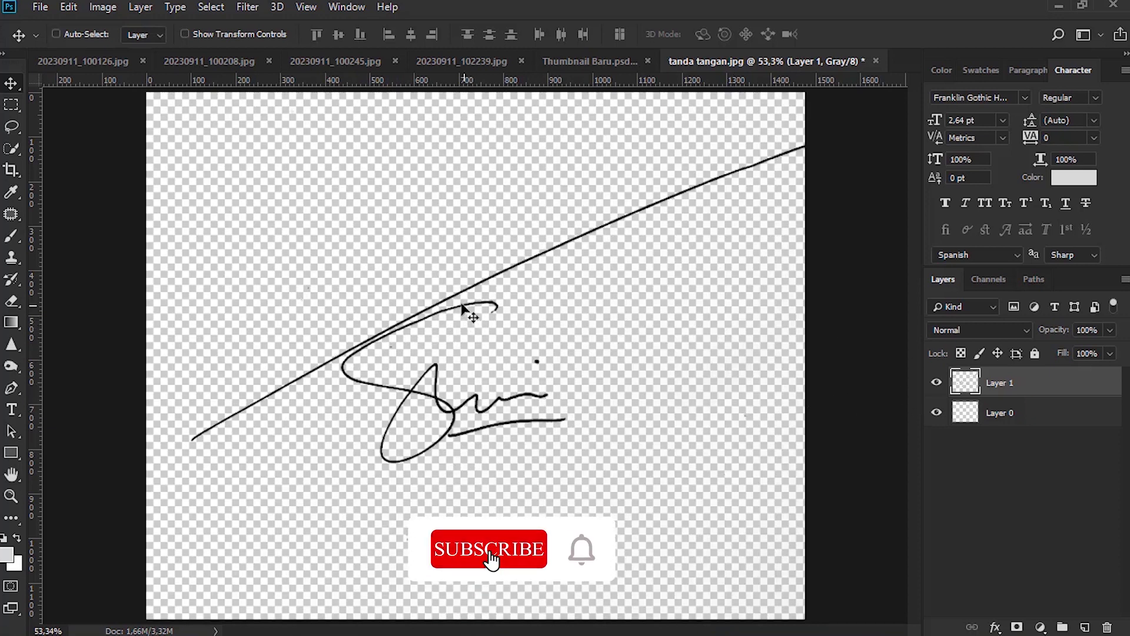
mouse_move(471, 319)
left_mouse_down()
mouse_move(462, 335)
mouse_move(429, 290)
mouse_move(443, 306)
left_mouse_up()
Step: Save the image as the PNG file "tanda tangan" on drive DATA (E:) with the large file size (fastest saving) option
left_click(37, 6)
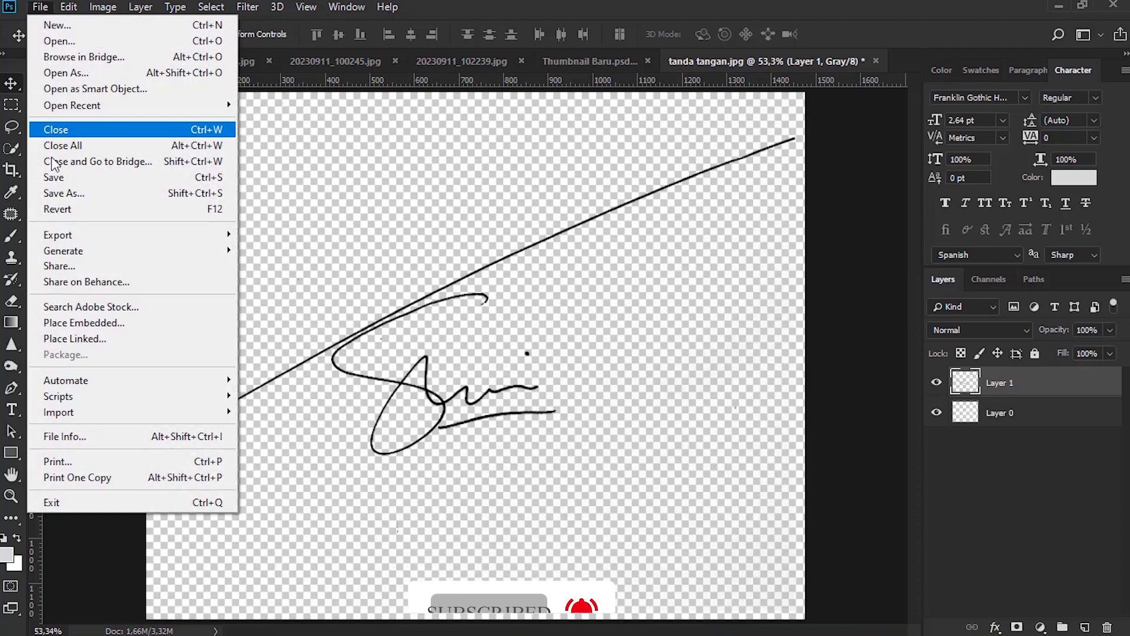
left_click(49, 193)
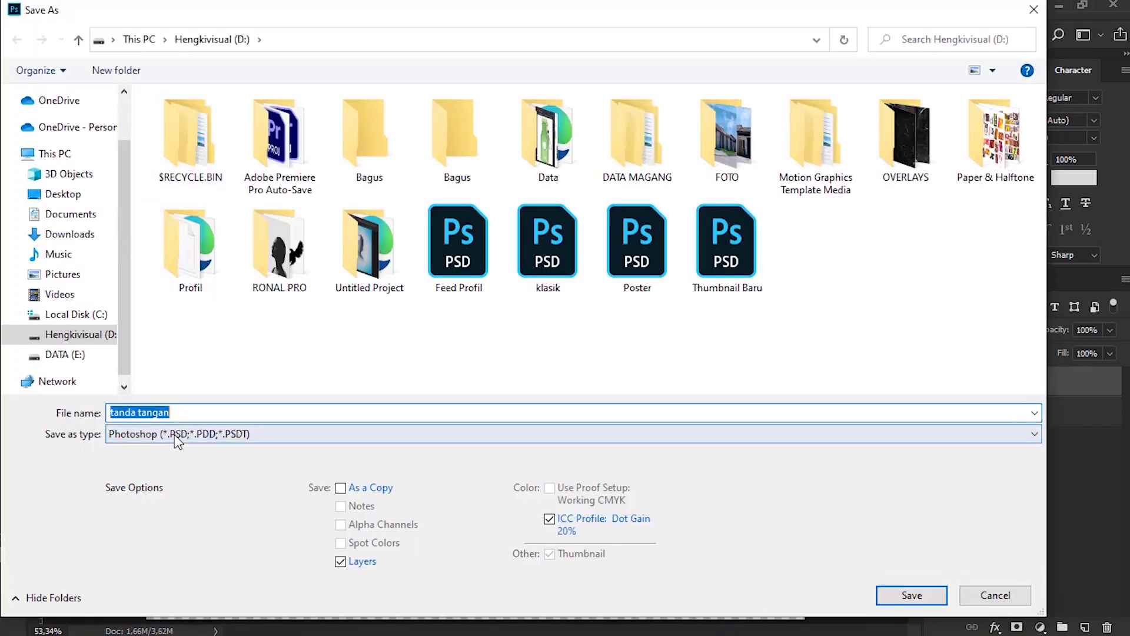
left_click(176, 433)
left_click(152, 367)
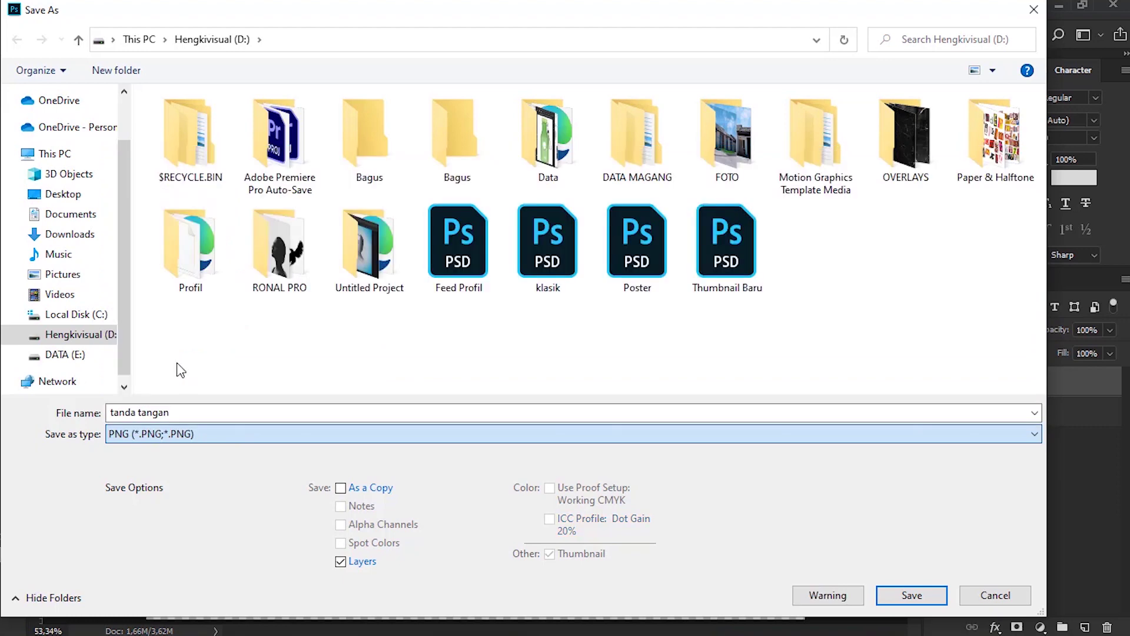
left_click(66, 355)
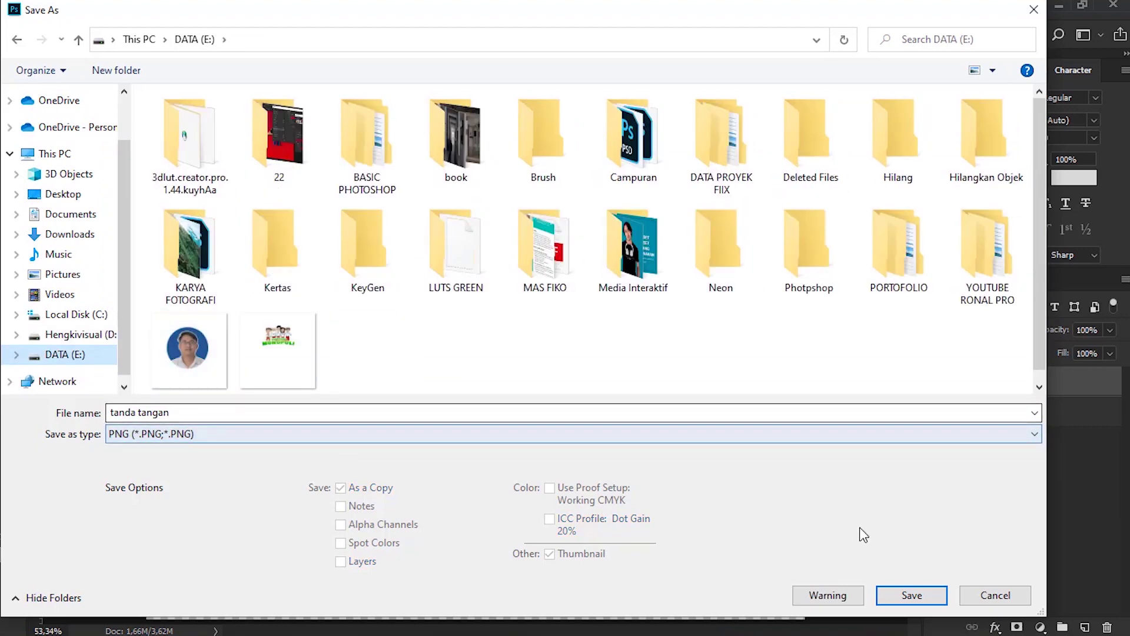
left_click(909, 591)
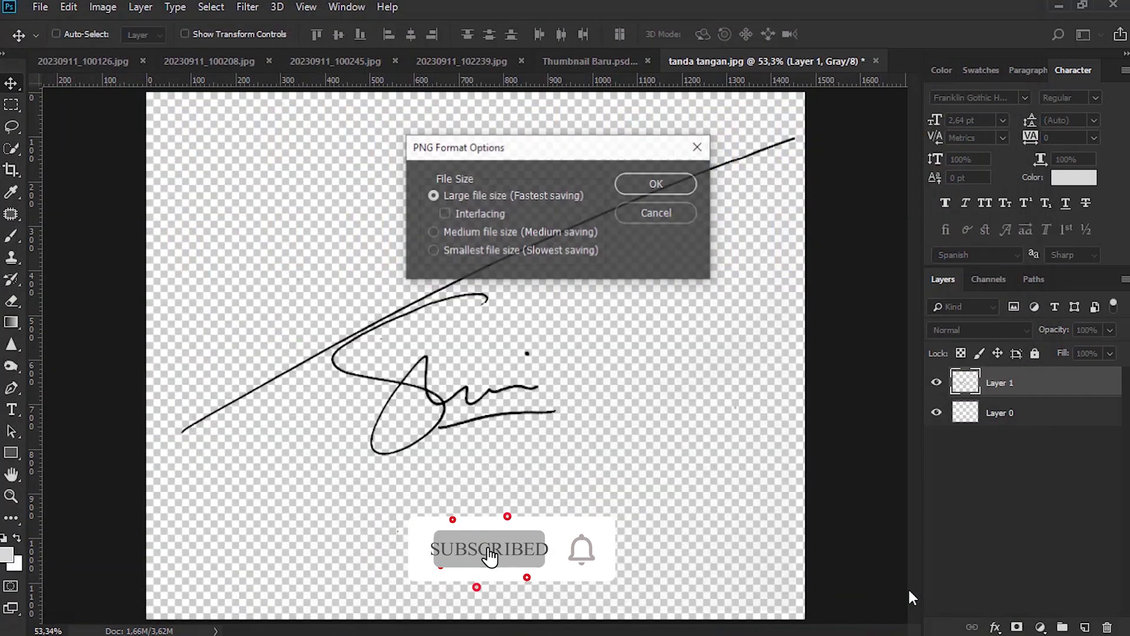
left_click(642, 184)
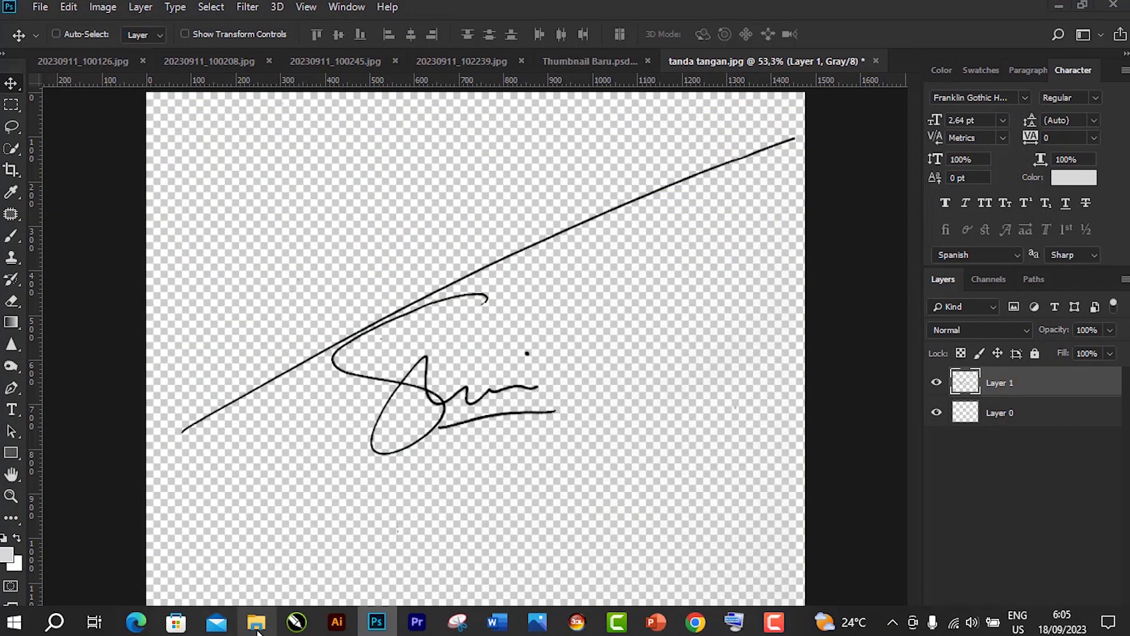
Step: Switch to File Explorer and open the "tanda tangan" image from DATA (E:) to examine its background
left_click(257, 624)
left_click(56, 403)
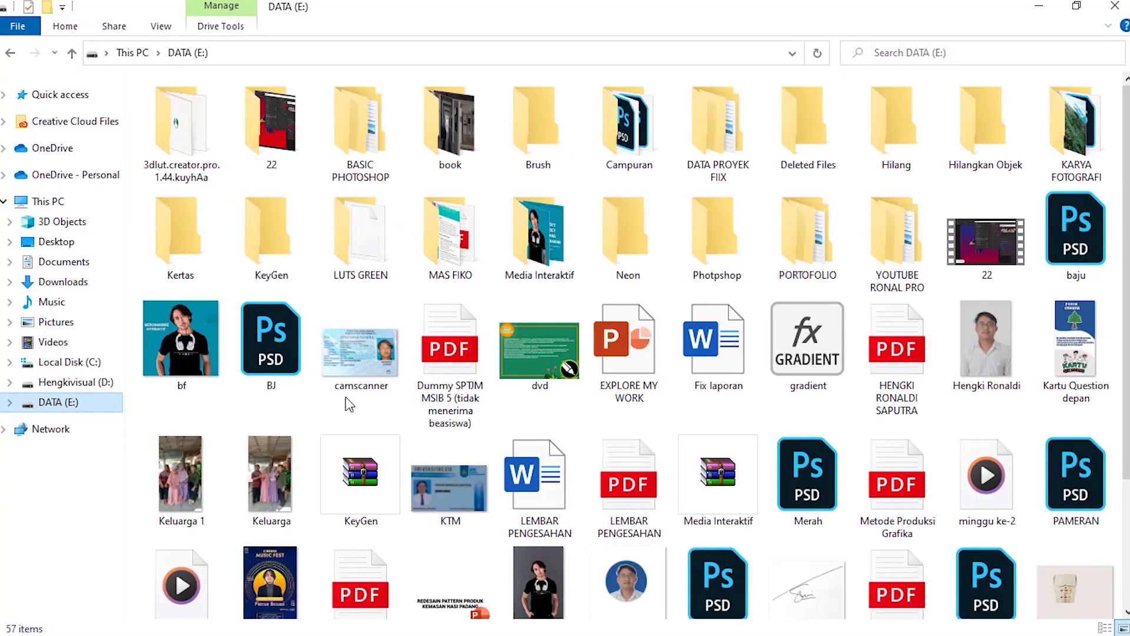
scroll(348, 405, "down", 2)
left_click(796, 441)
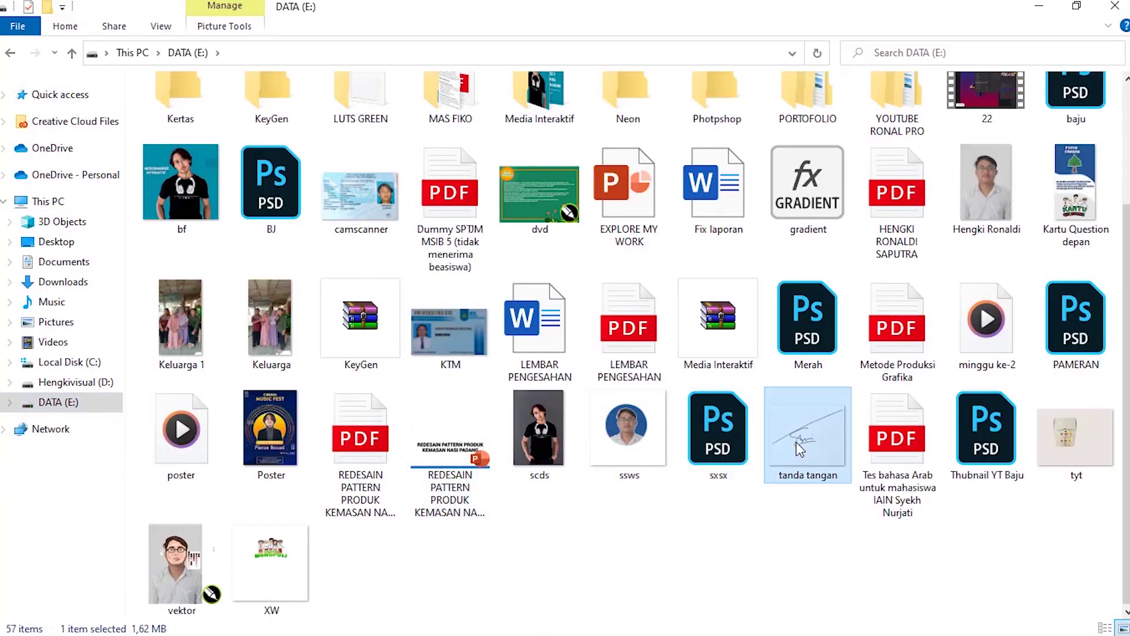
double_click(796, 441)
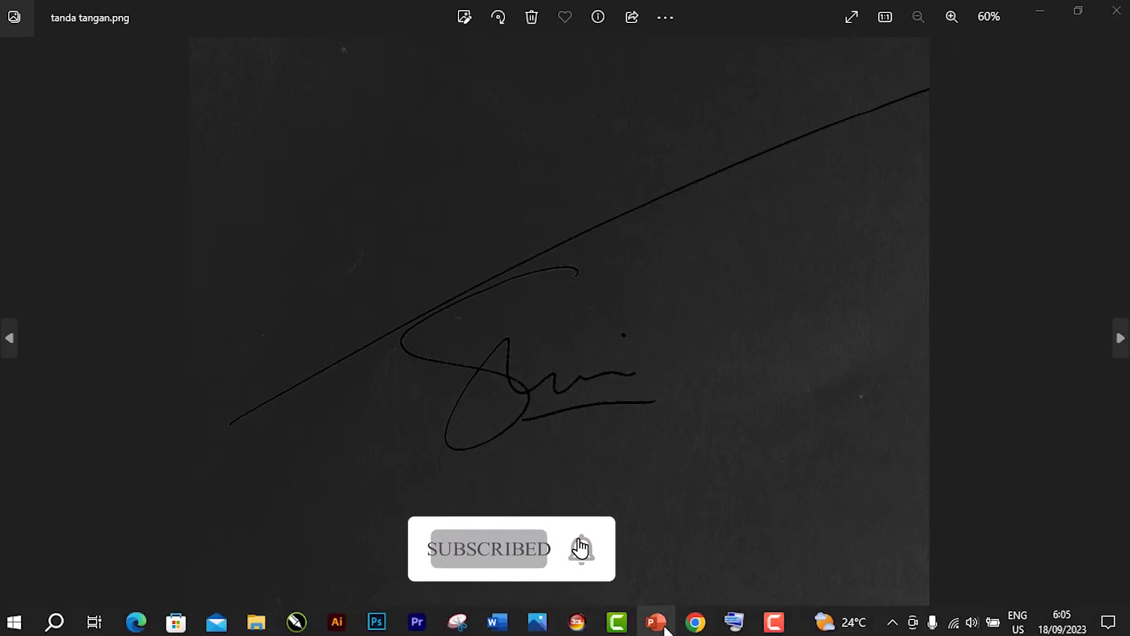
Step: Switch to Word, create a blank document and insert the "tanda tangan" image from DATA (E:) into it
left_click(498, 624)
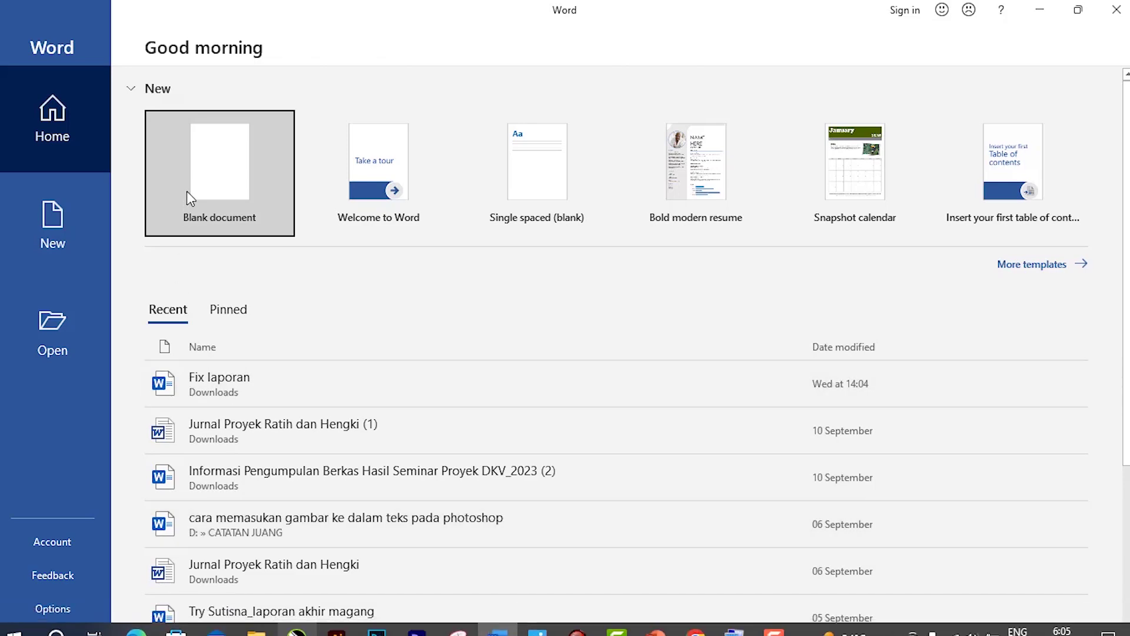
left_click(187, 193)
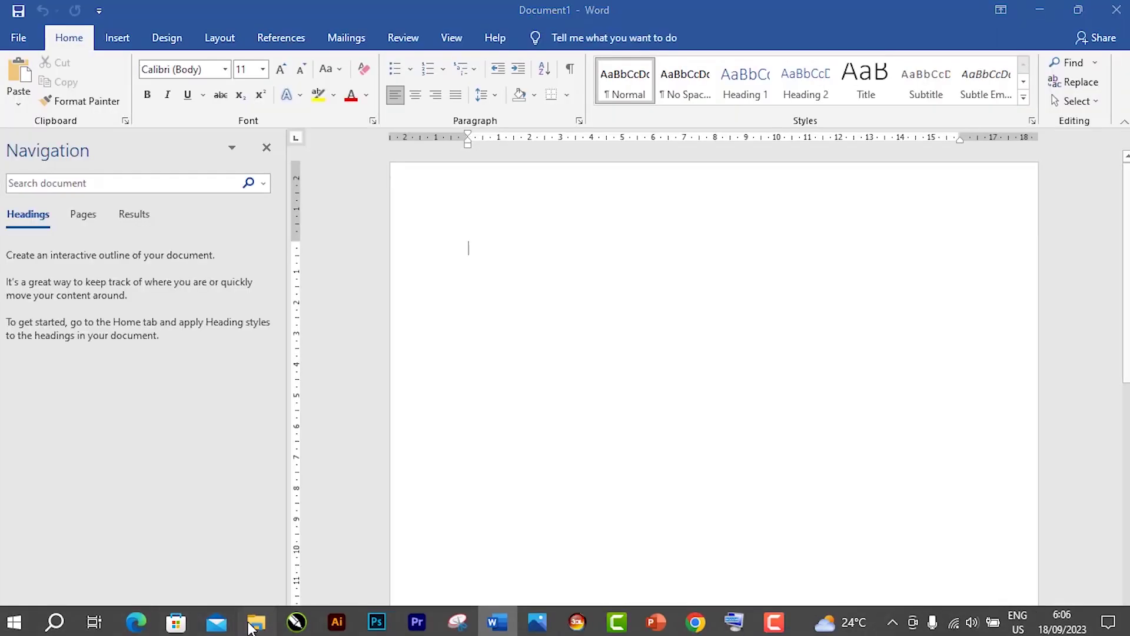
left_click(251, 627)
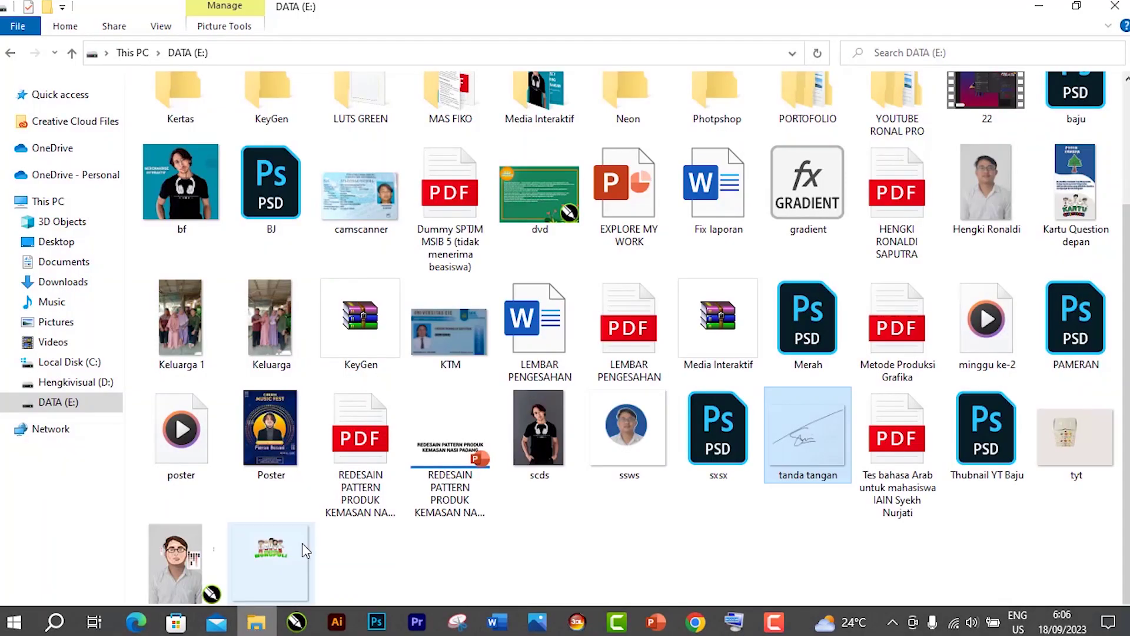
mouse_move(808, 435)
left_mouse_down()
mouse_move(894, 512)
mouse_move(774, 571)
mouse_move(477, 615)
mouse_move(532, 628)
mouse_move(635, 418)
left_mouse_up()
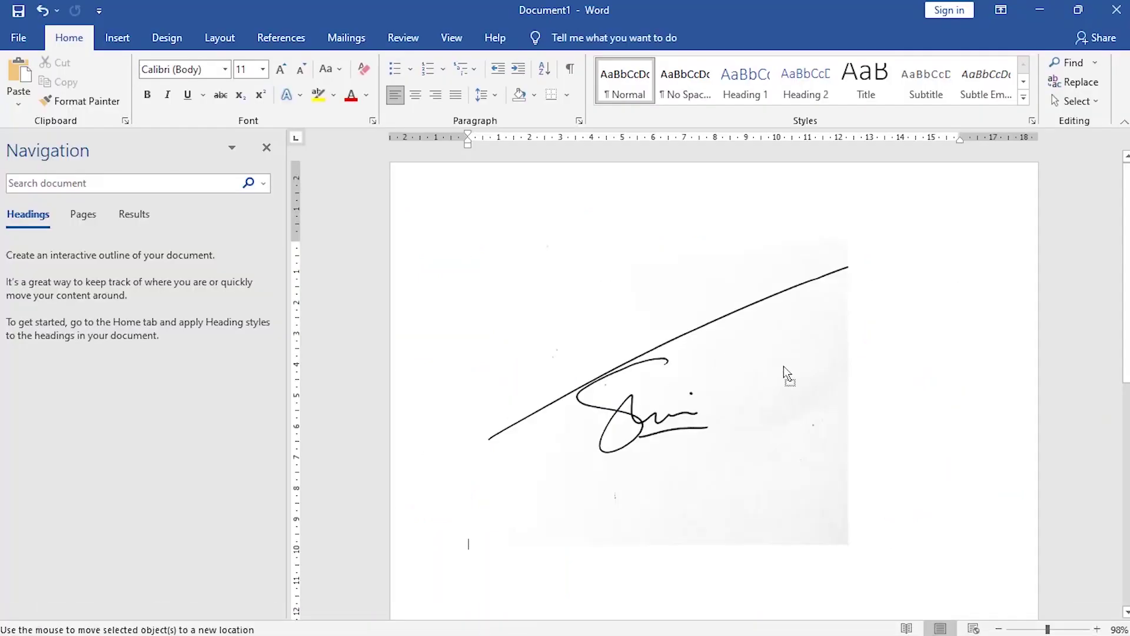
Step: Shrink the inserted signature picture proportionally to about 8 cm wide
left_click(685, 384)
mouse_move(852, 237)
left_mouse_down()
mouse_move(888, 215)
mouse_move(869, 240)
left_mouse_up()
mouse_move(869, 239)
left_mouse_down()
mouse_move(777, 292)
mouse_move(718, 359)
left_mouse_up()
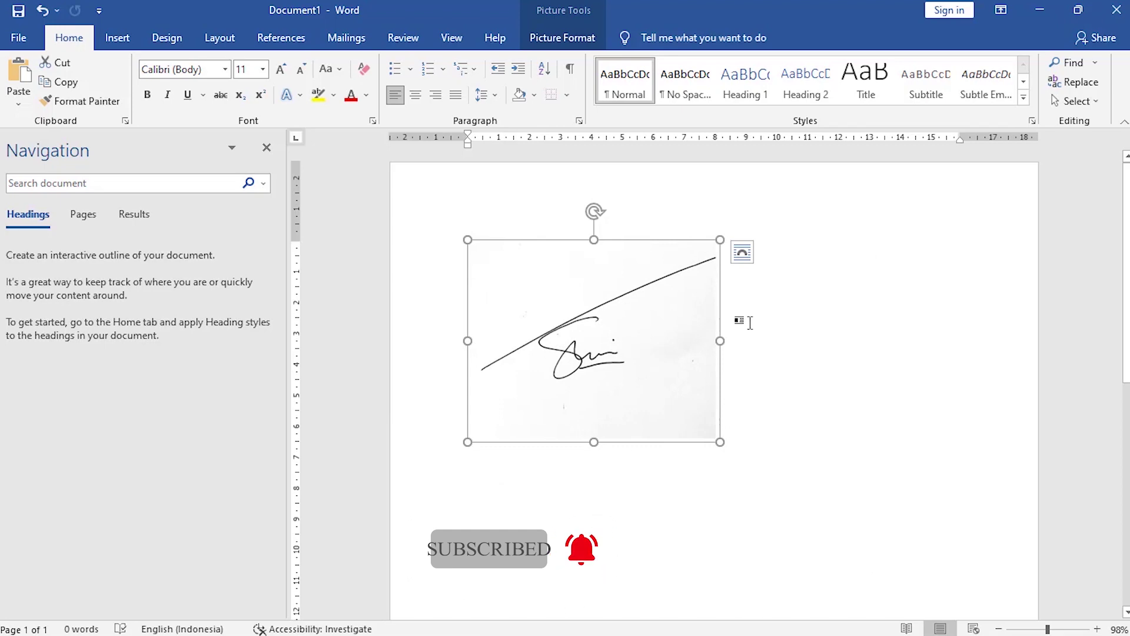
Step: Deselect the picture and close the Word document without saving it
left_click(1022, 154)
key("alt+F4")
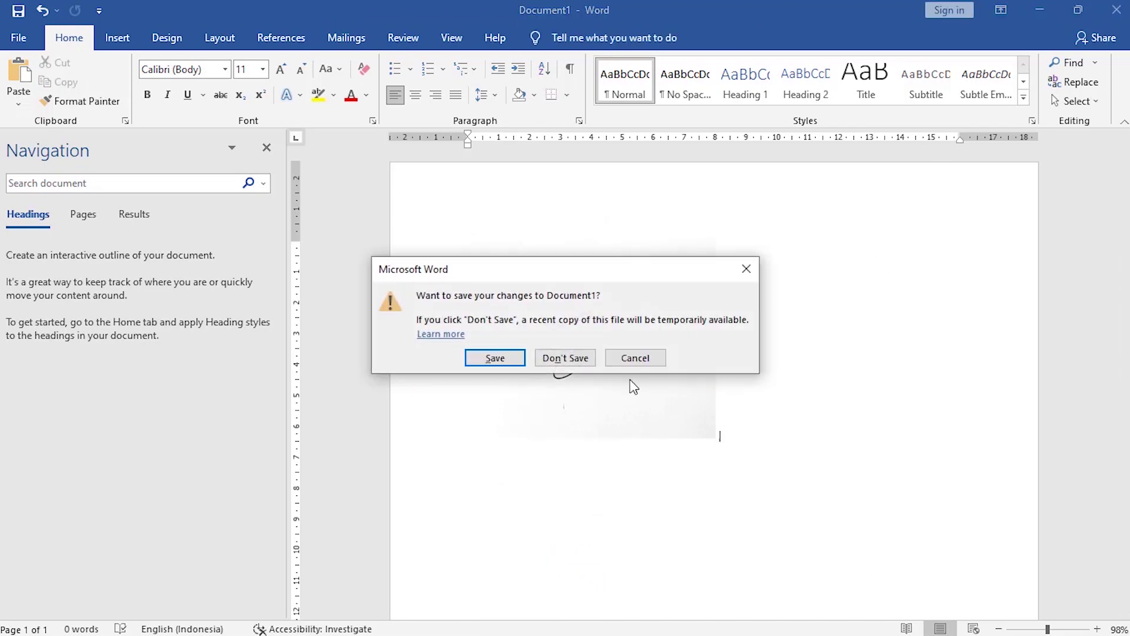
left_click(569, 365)
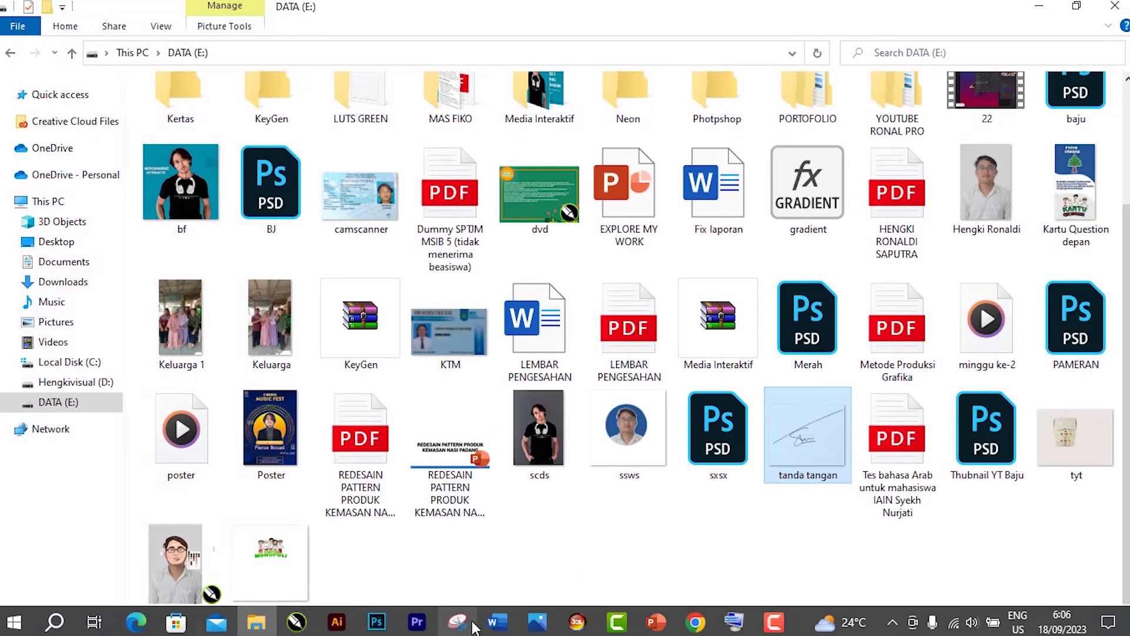